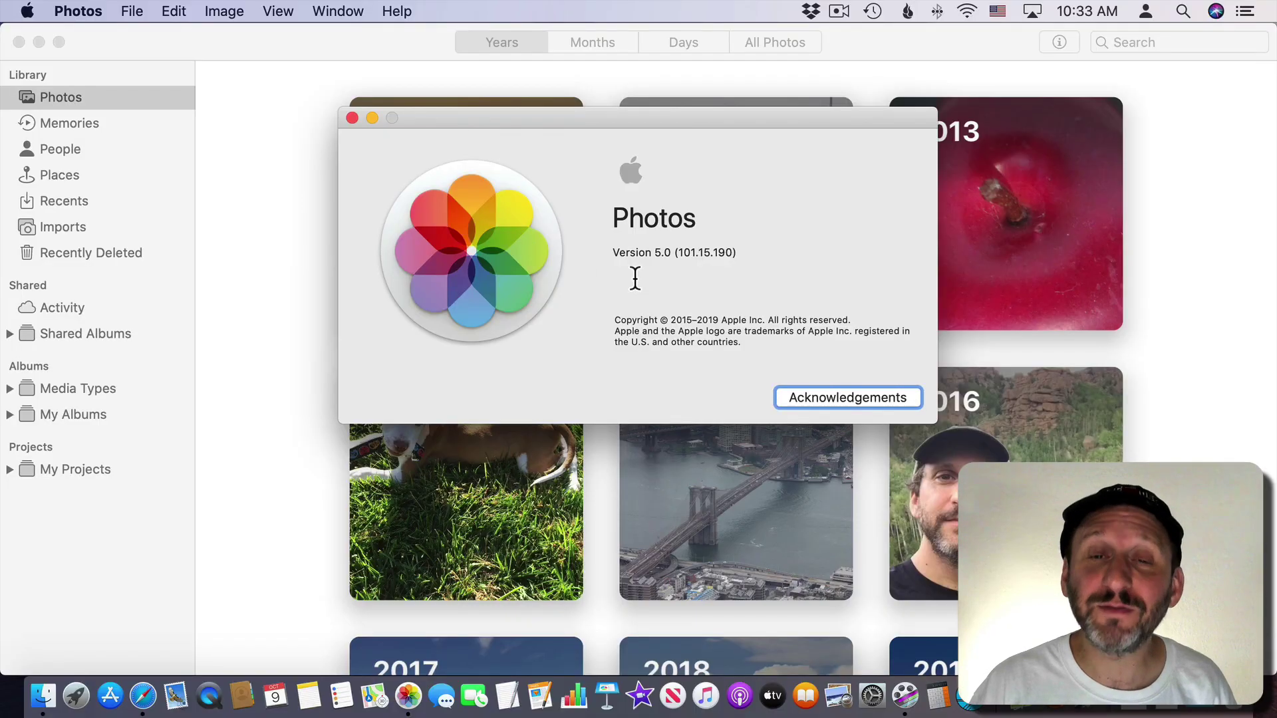
Step: Select the version number 5.0 in the About Photos window
double_click(664, 252)
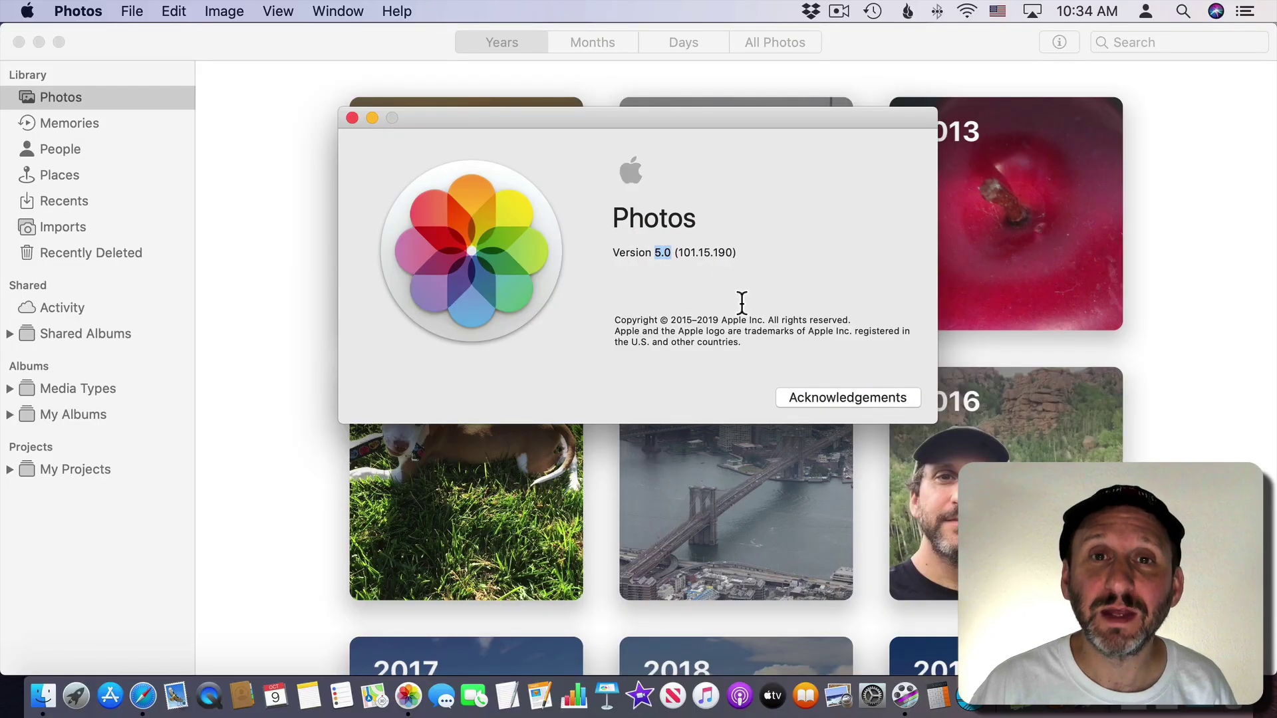
click(350, 118)
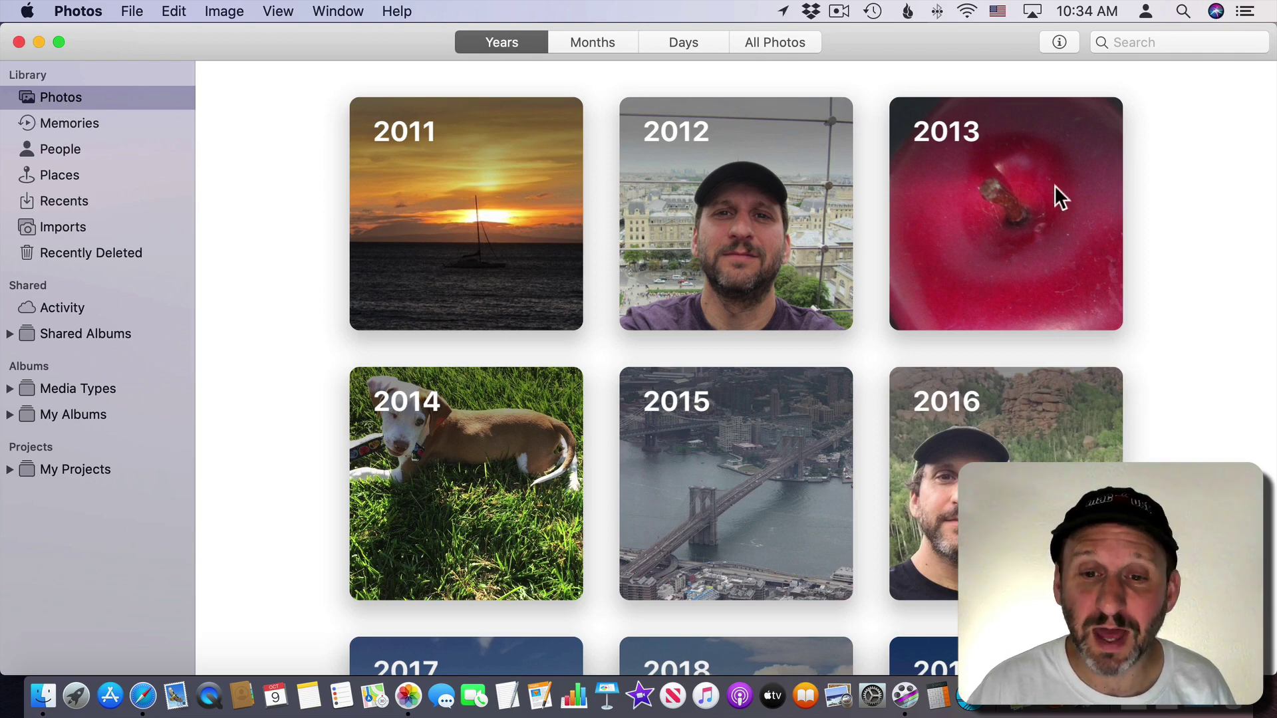
drag(1274, 133, 640, 155)
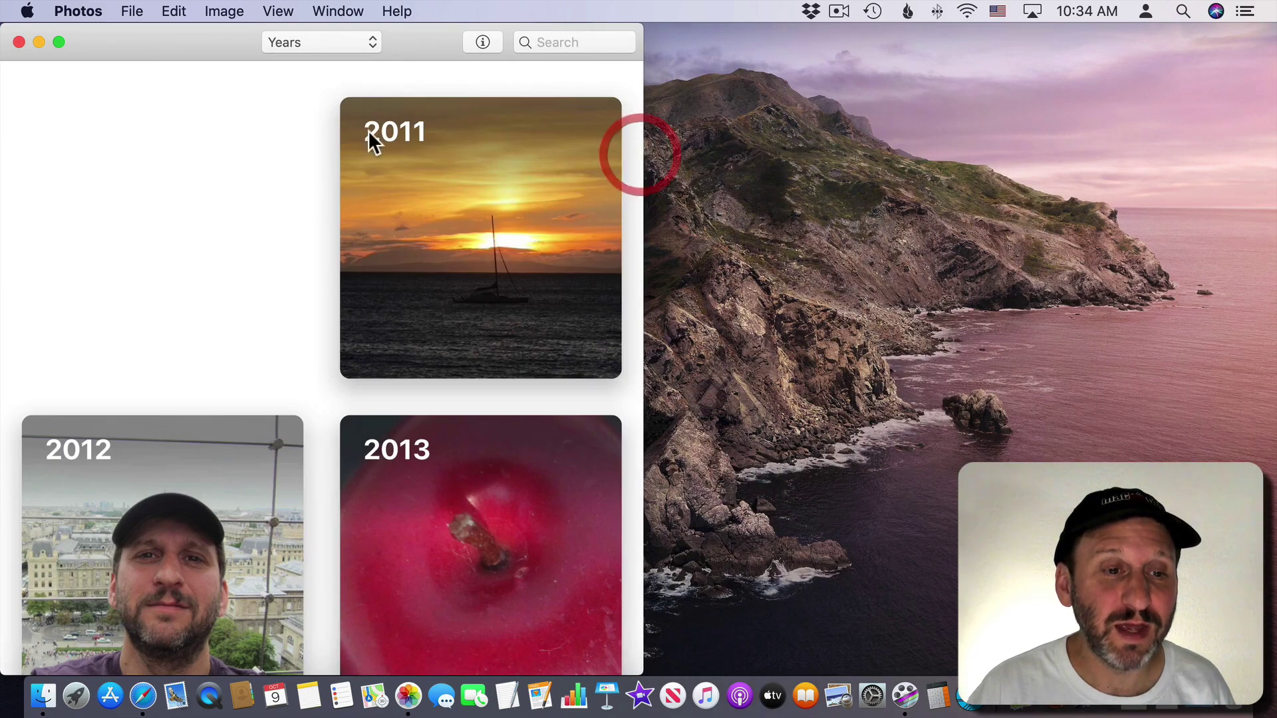
click(300, 42)
click(197, 44)
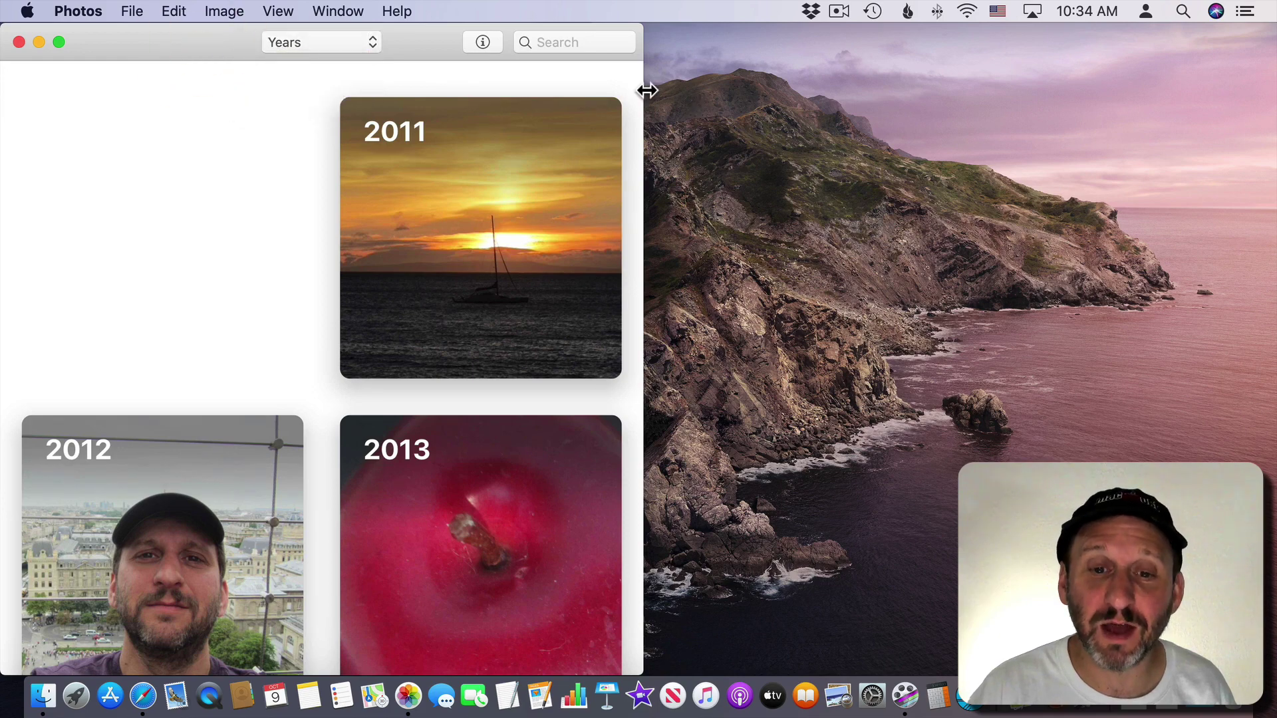
drag(648, 91, 1275, 93)
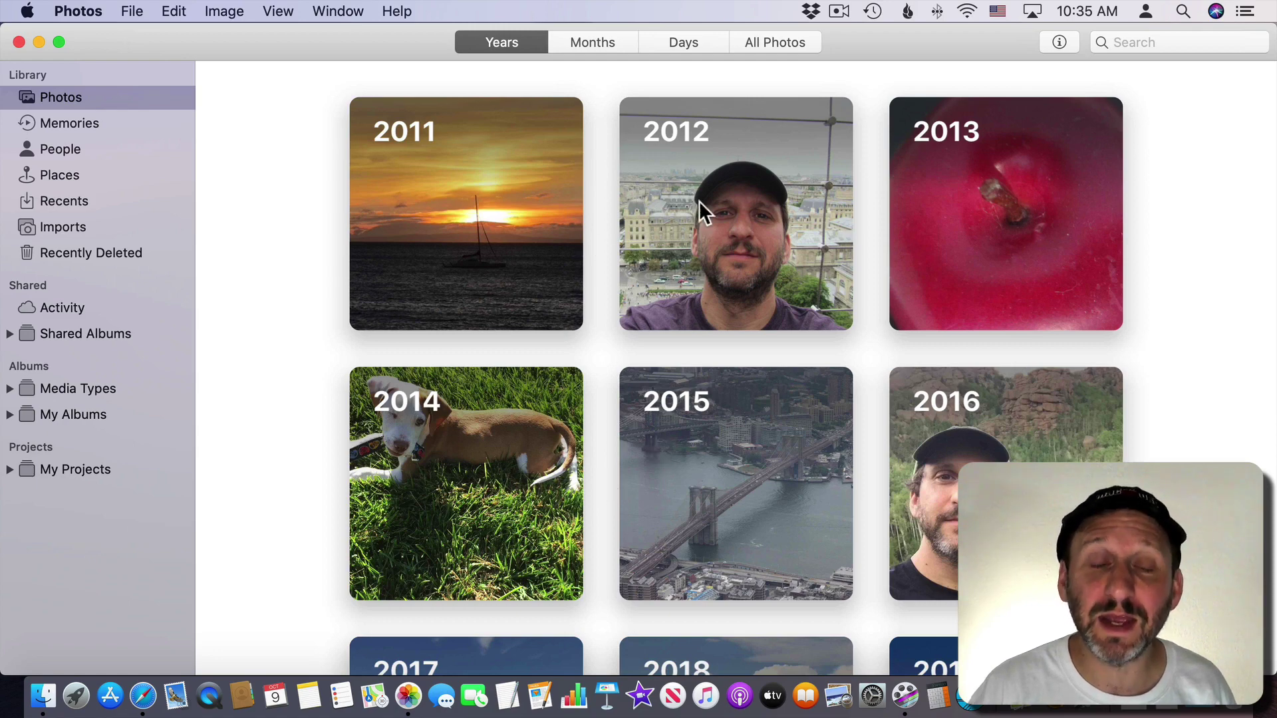
Step: Open 2012 by month, then scroll down the Months view to the June 2013 highlights
click(708, 182)
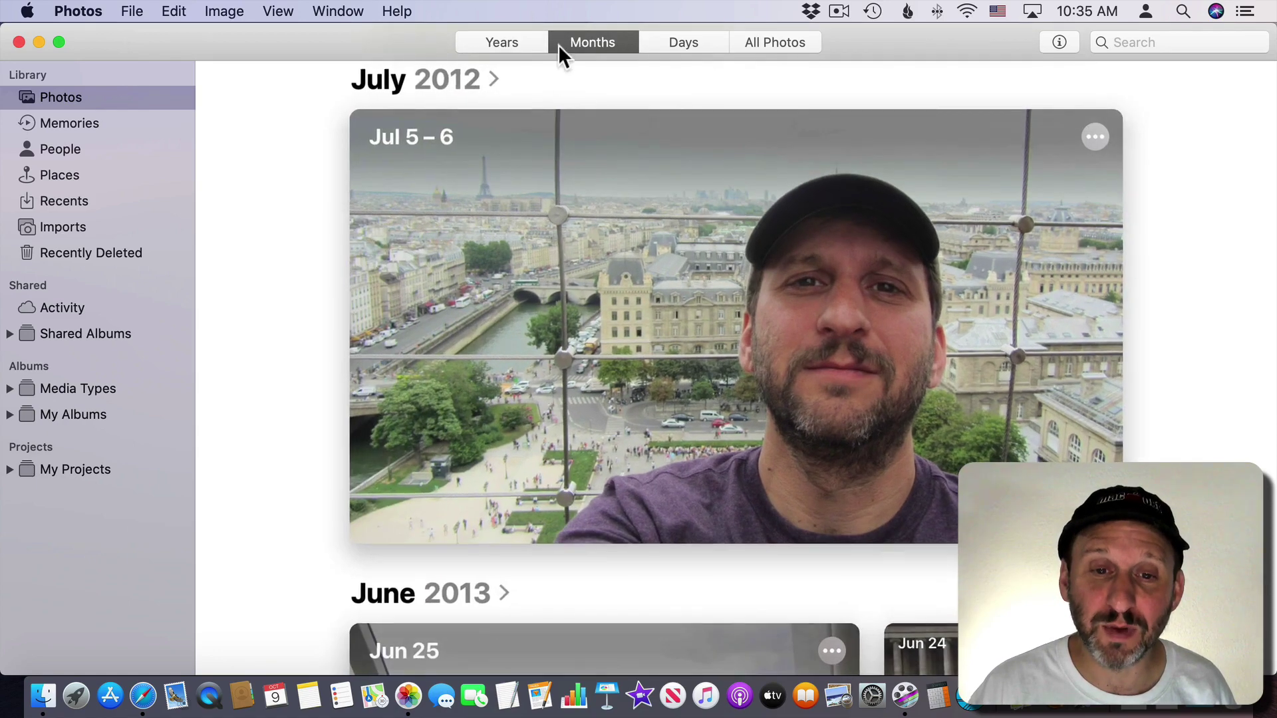
click(526, 43)
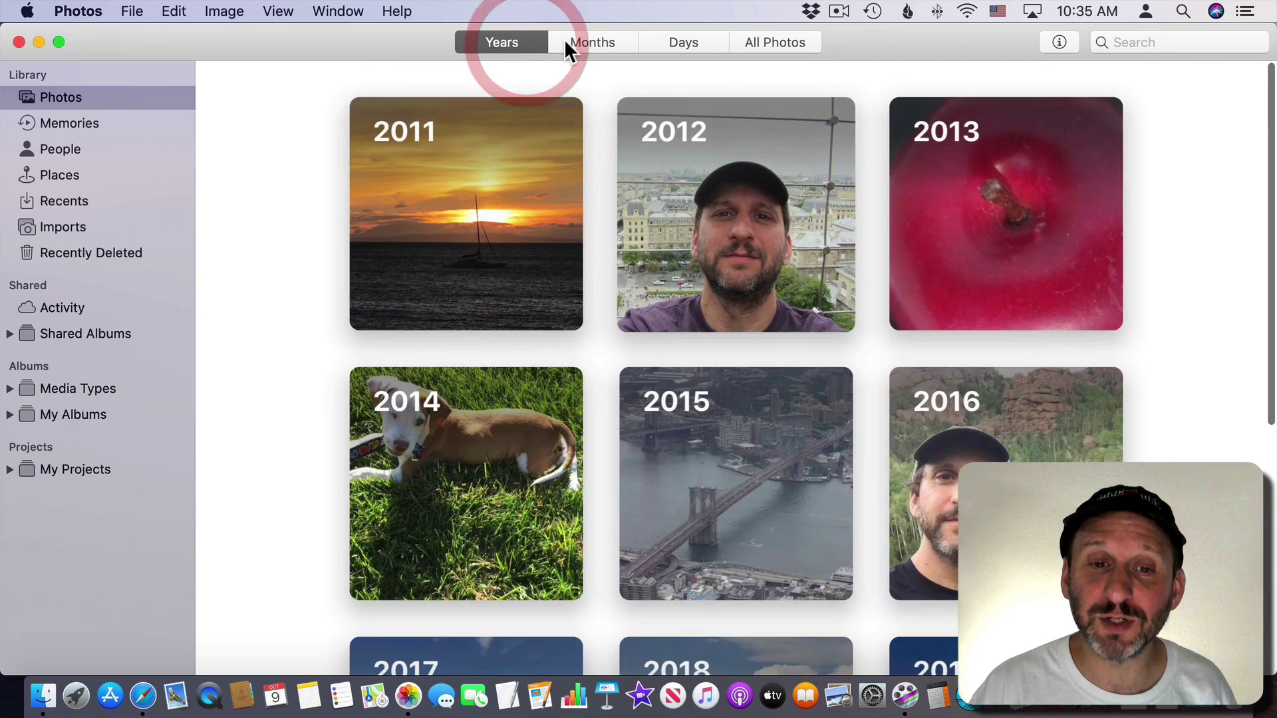
click(582, 36)
click(524, 41)
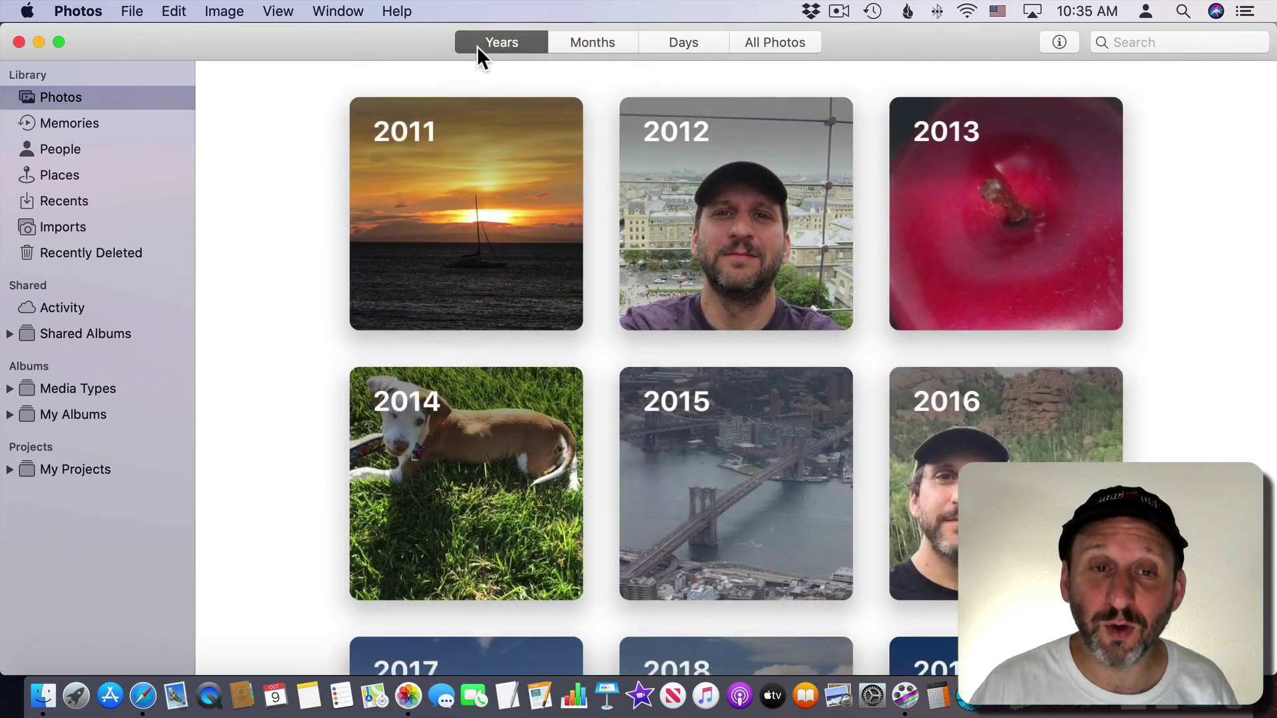
click(741, 197)
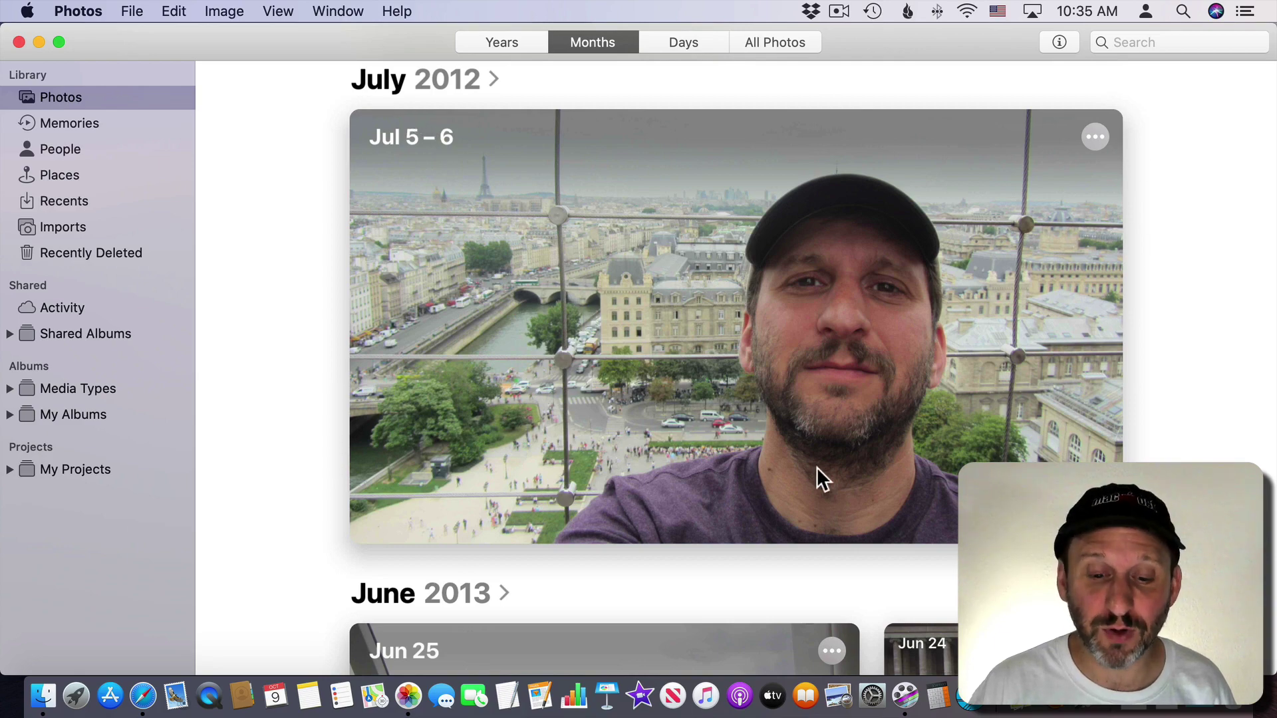
scroll(817, 467, down, 10)
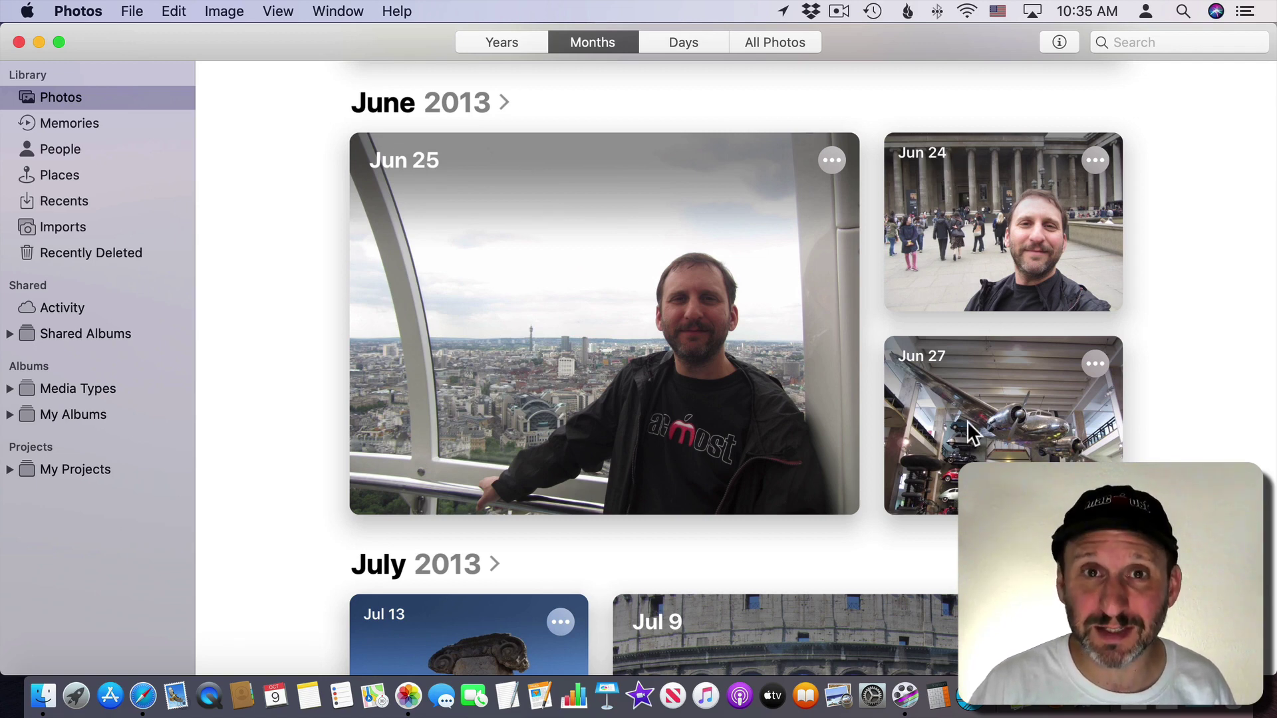
Step: Open the Jun 25, 2013 card as a Days view and scroll forward through the days
click(570, 278)
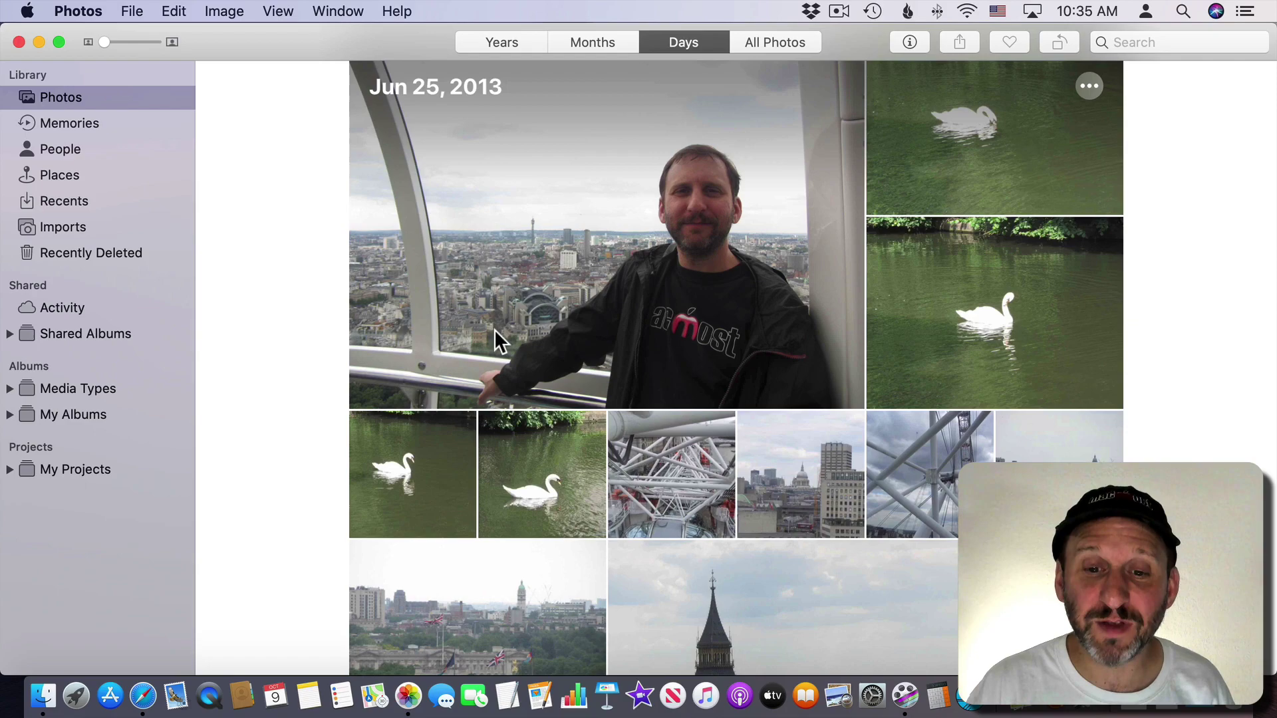
scroll(494, 330, down, 10)
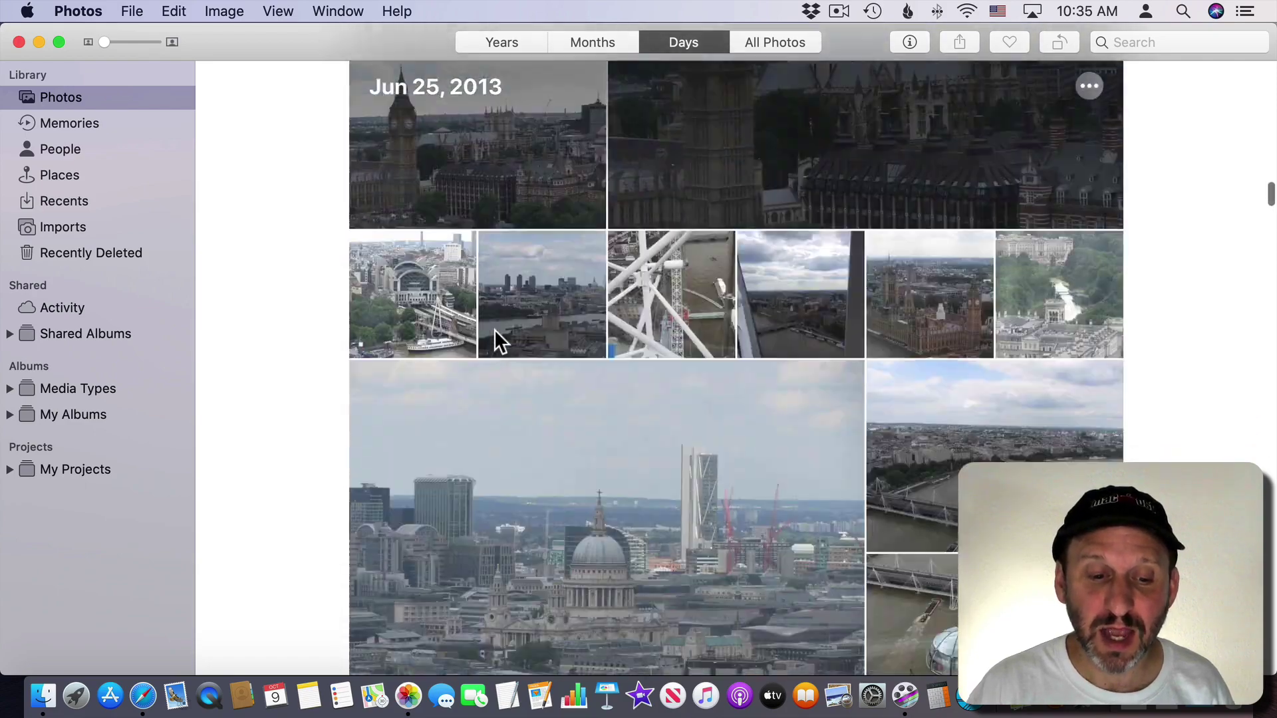
scroll(493, 329, down, 10)
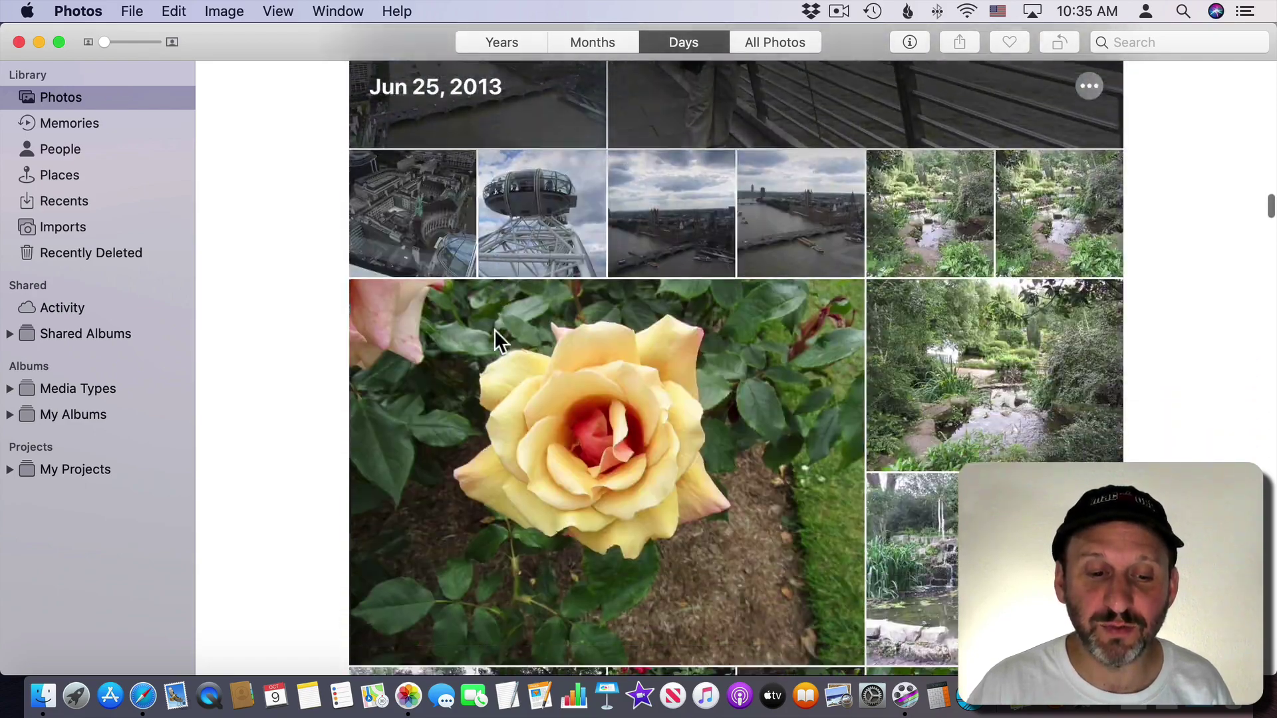
scroll(494, 330, down, 10)
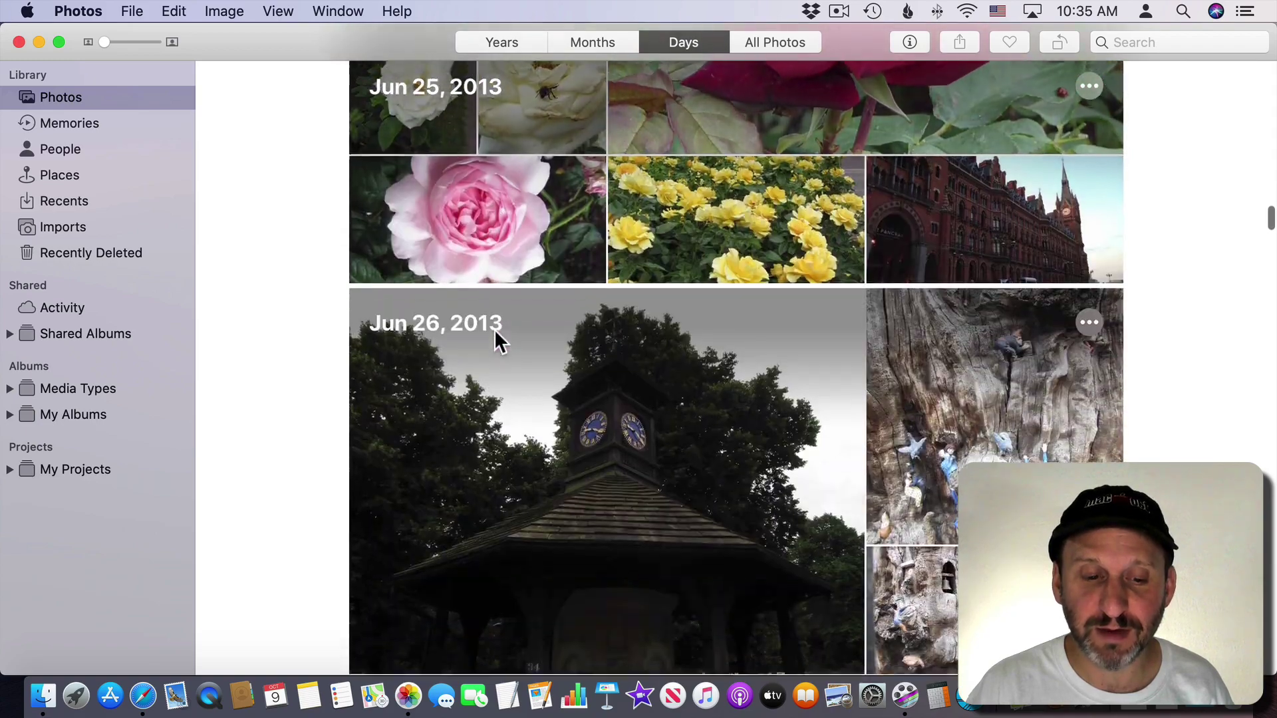
scroll(494, 329, down, 1)
scroll(470, 320, down, 15)
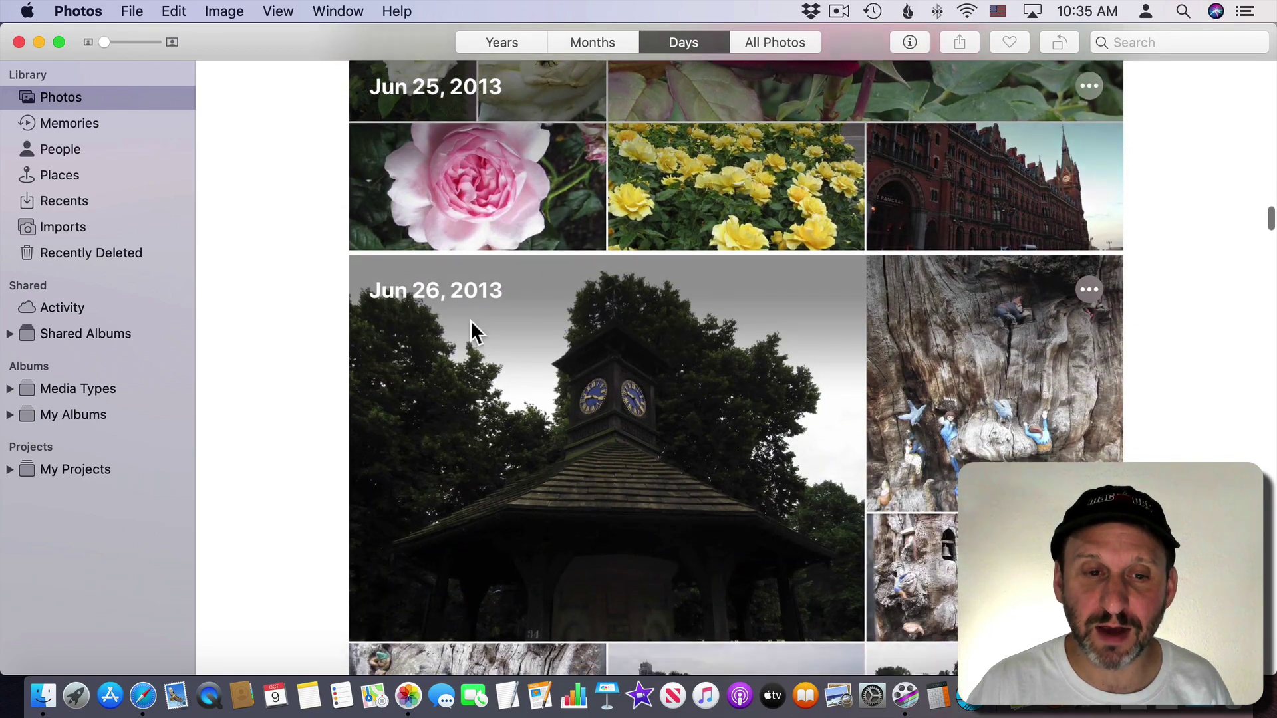
scroll(470, 321, down, 3)
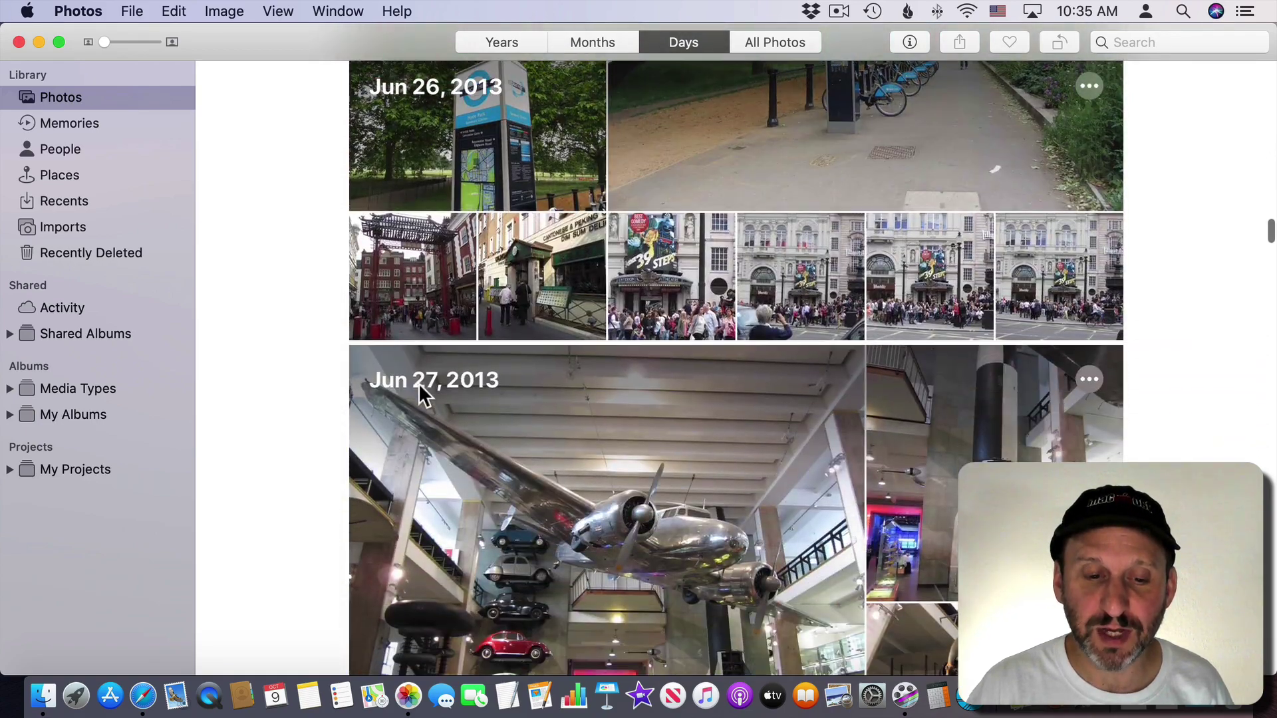
scroll(600, 431, down, 10)
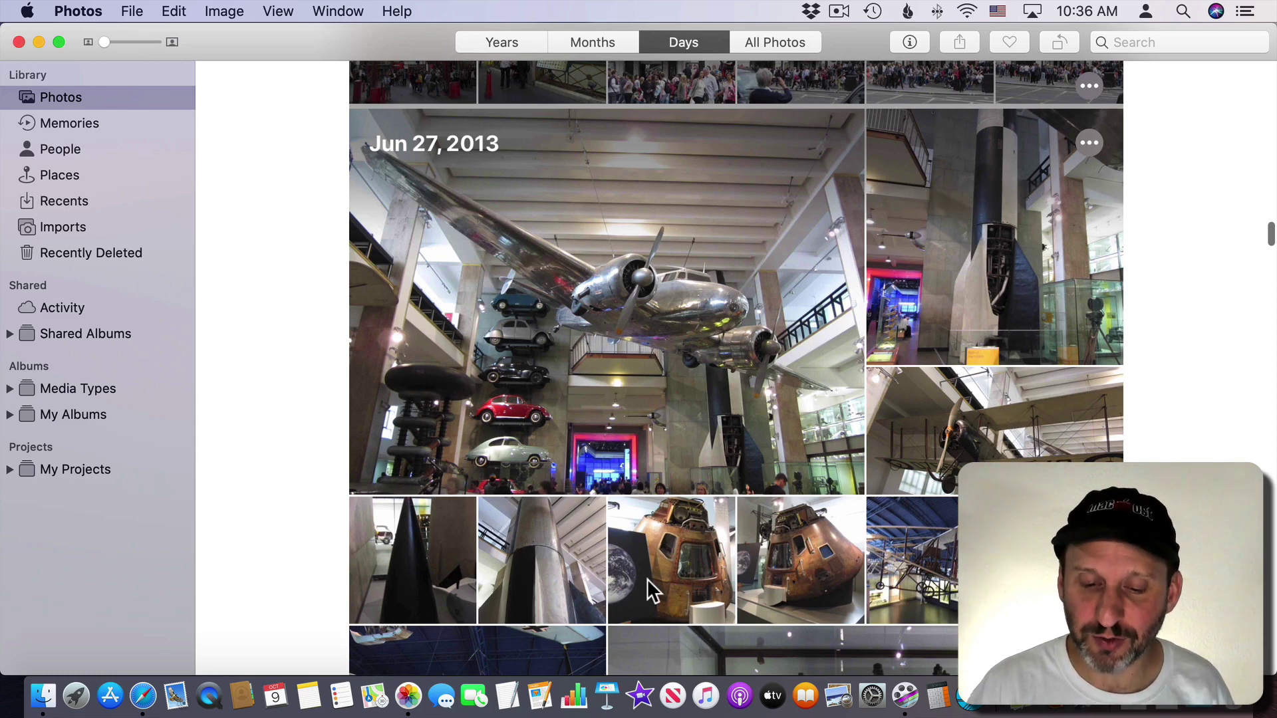
Step: Settle on the Jun 27 photos and view its options without playing a movie
scroll(647, 579, down, 3)
scroll(647, 579, up, 2)
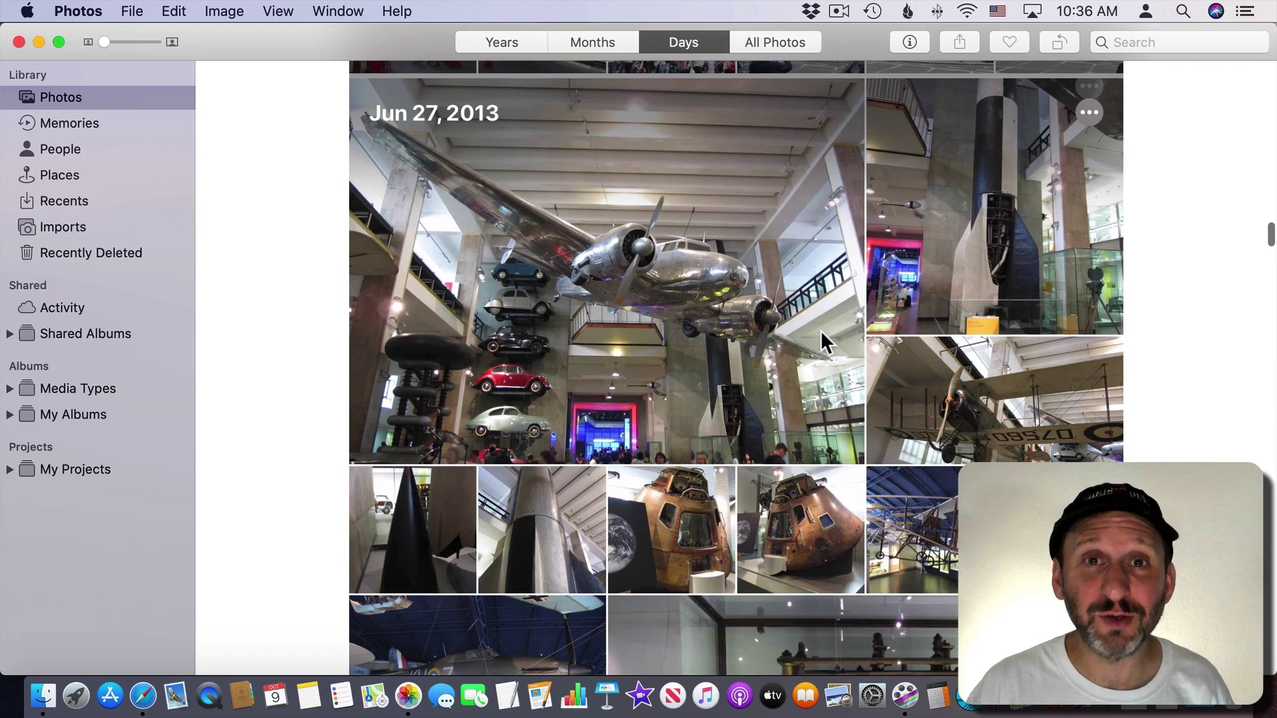
scroll(686, 234, up, 2)
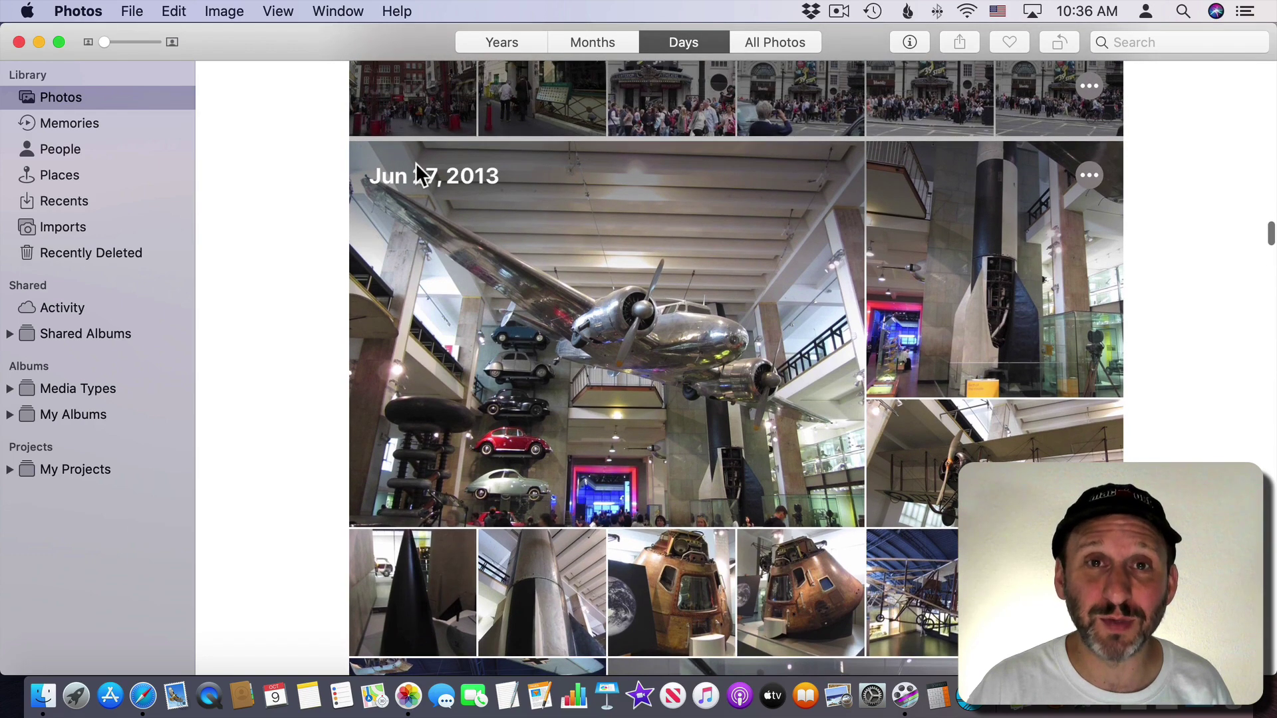
click(1090, 174)
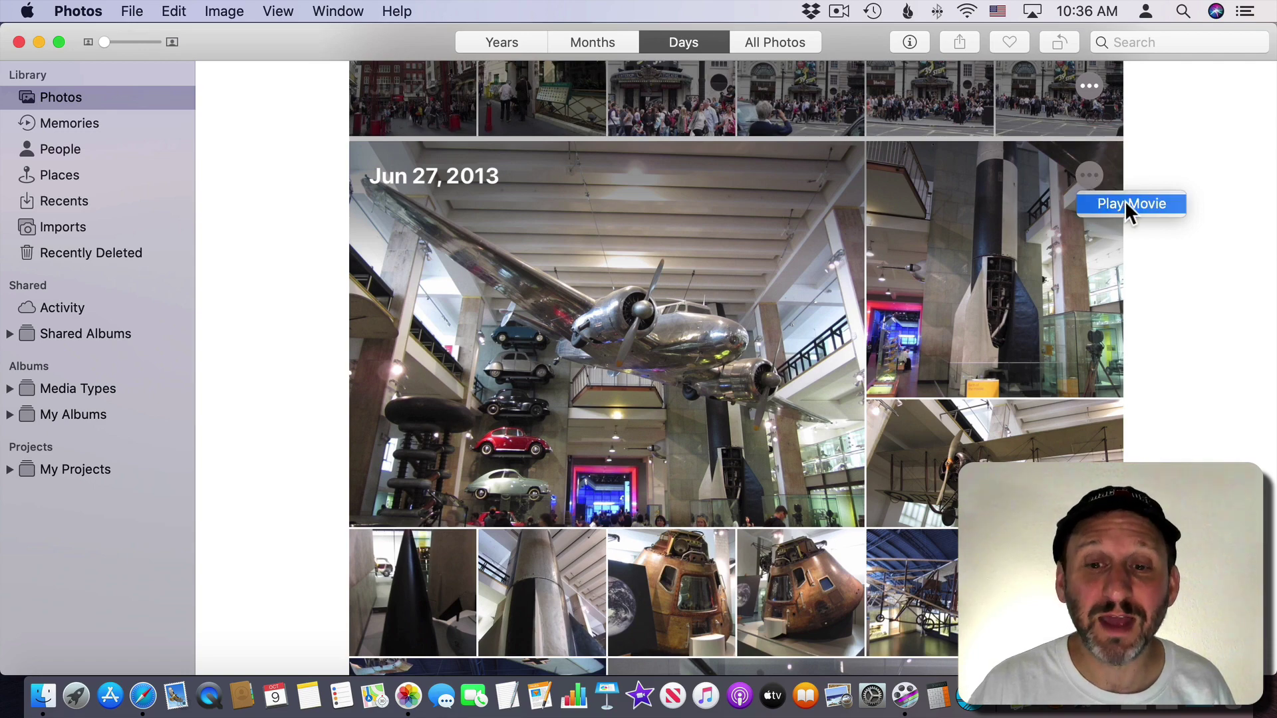
click(641, 231)
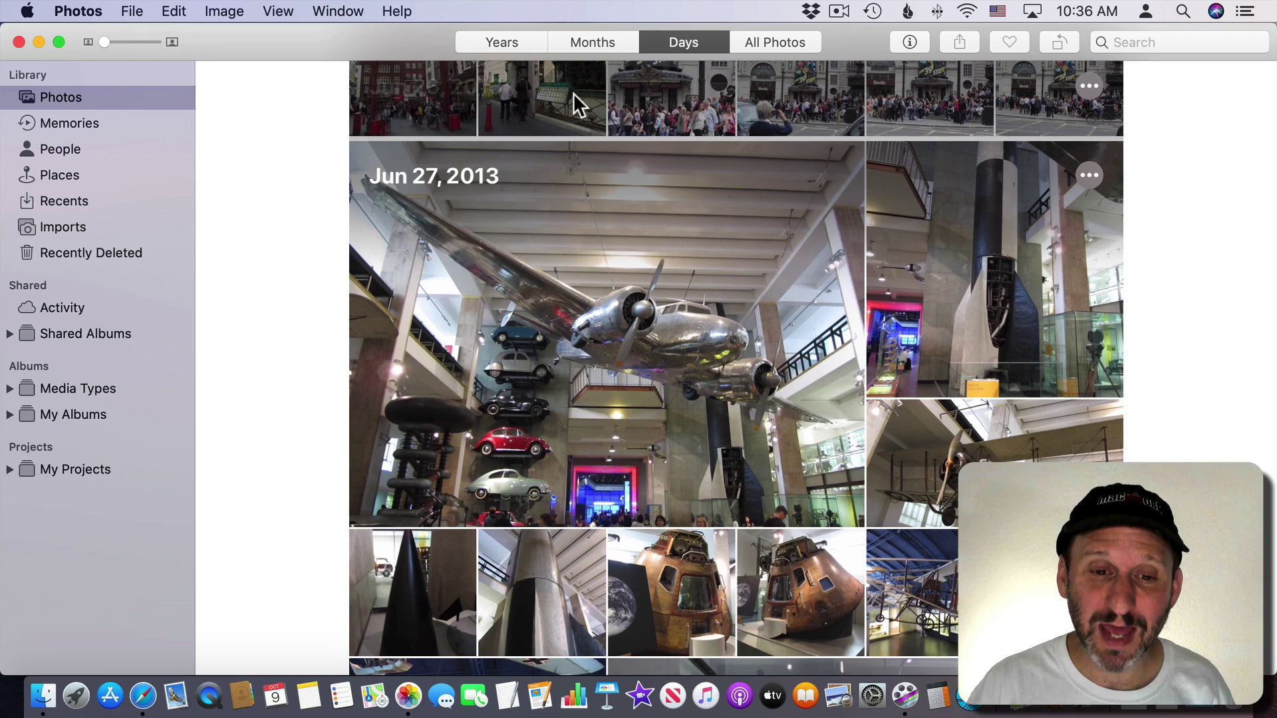
Step: Select the rocket photo, go to Months, and reopen Jun 27 to select the space capsule photo
click(939, 287)
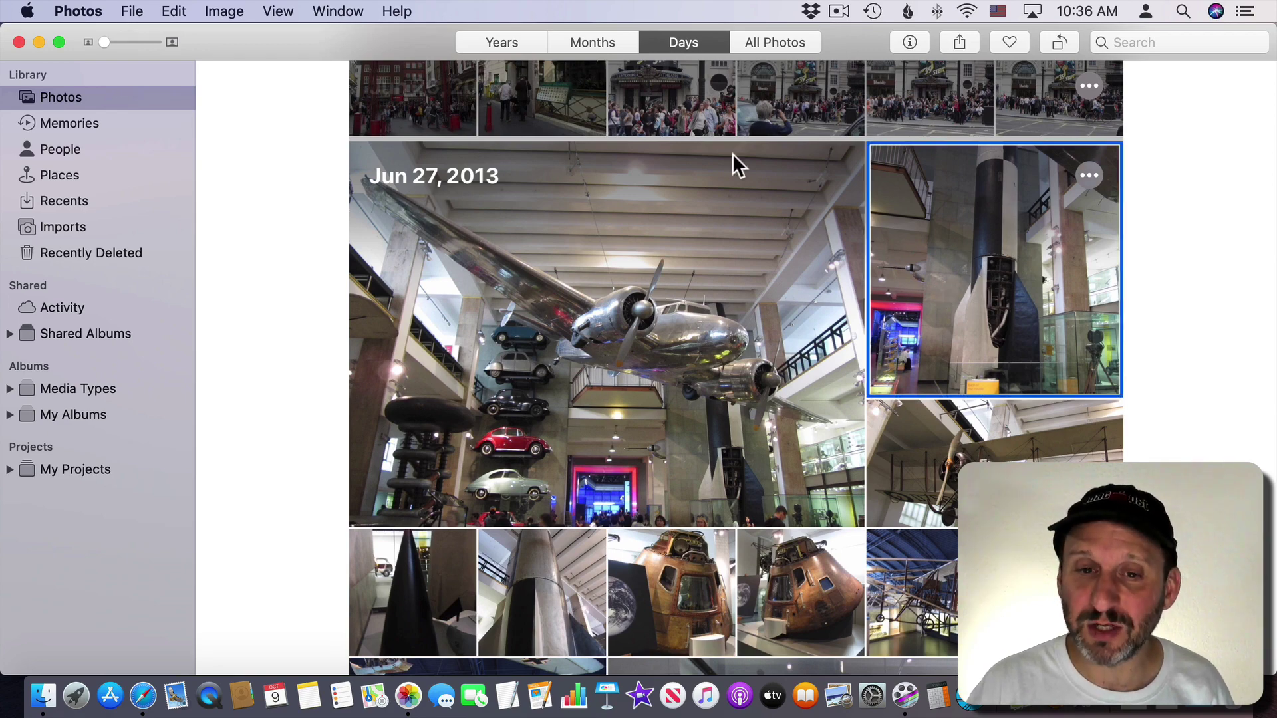
click(604, 43)
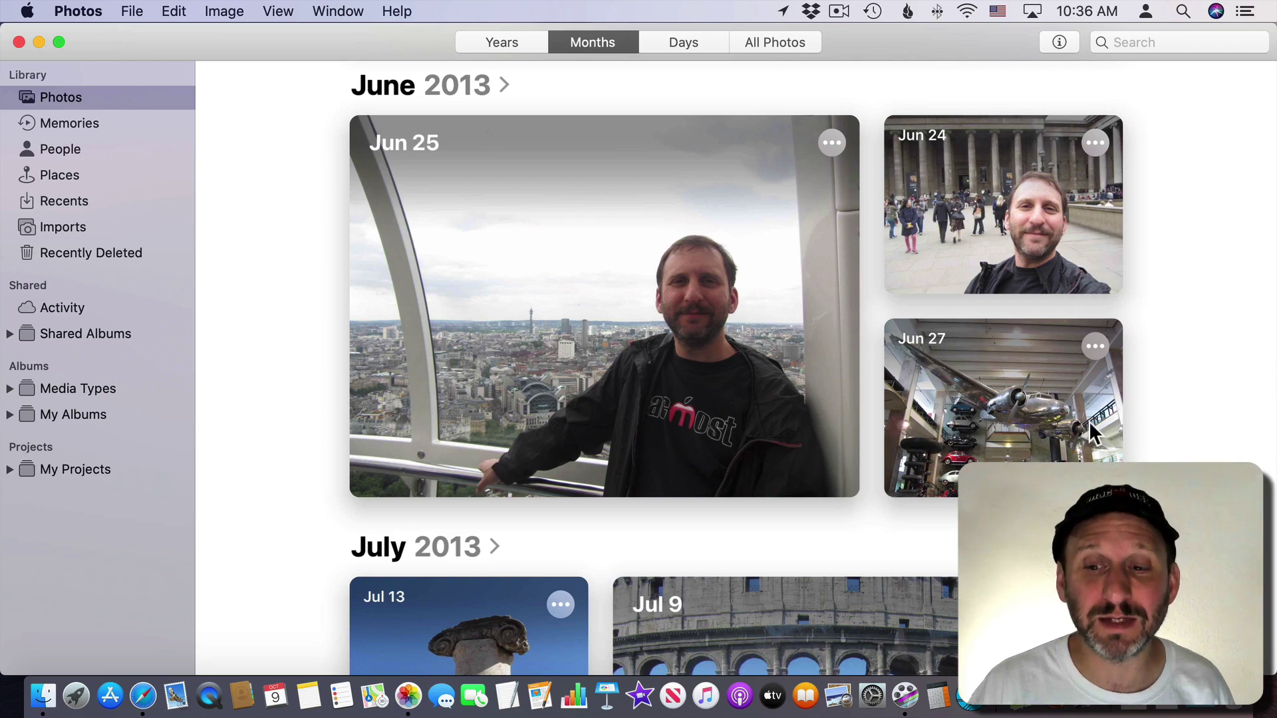
click(1009, 409)
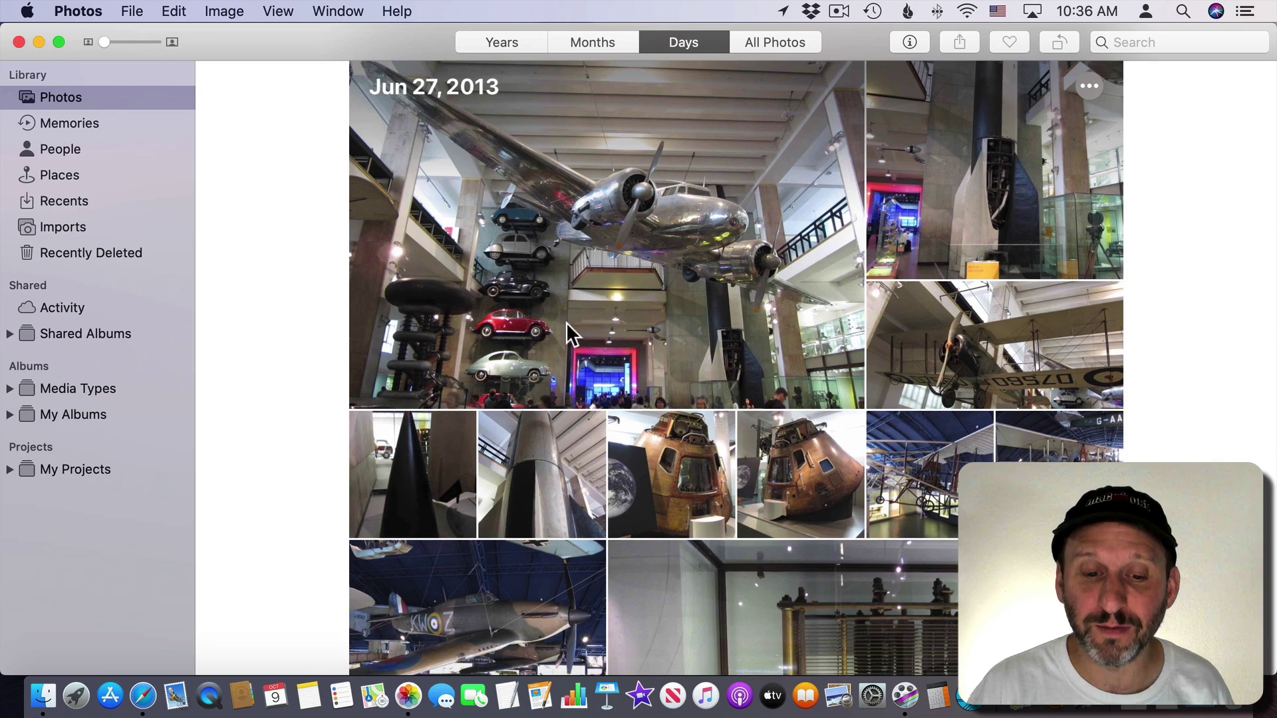
click(776, 446)
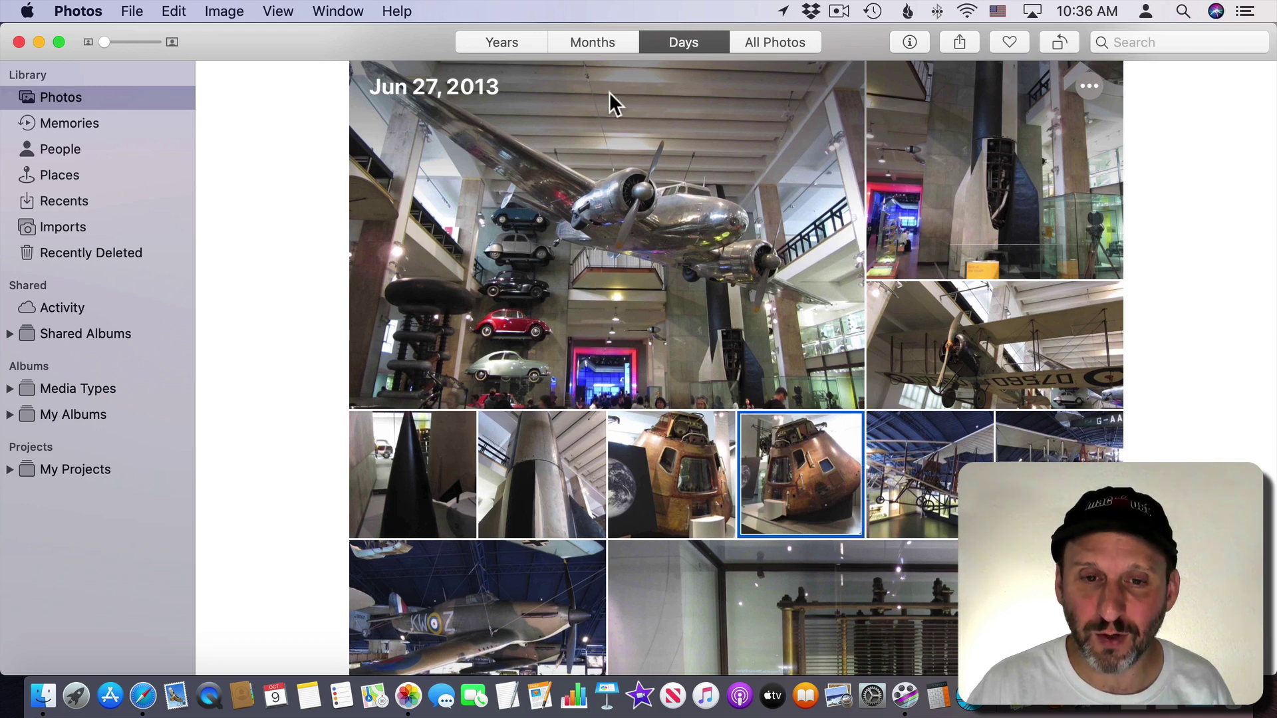
Step: Zoom out to the Months and Years overviews, then drill back into Jun 27, 2013
click(604, 40)
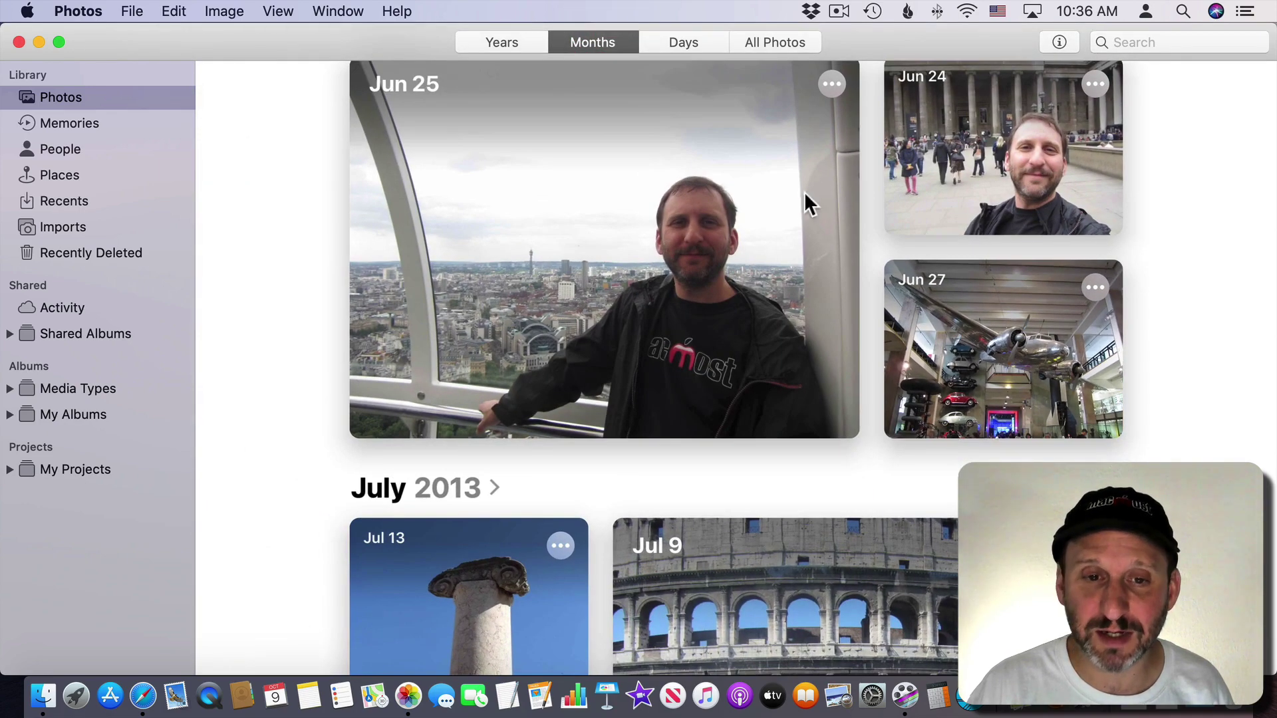
click(506, 38)
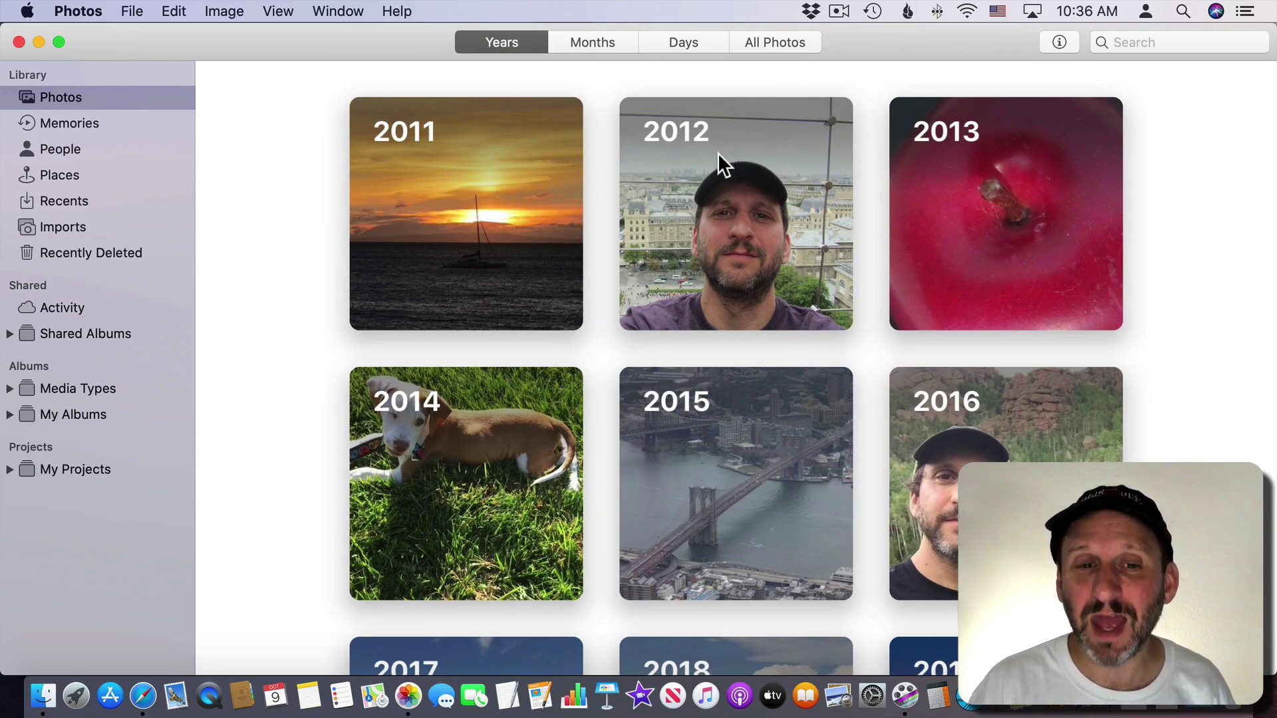
click(574, 43)
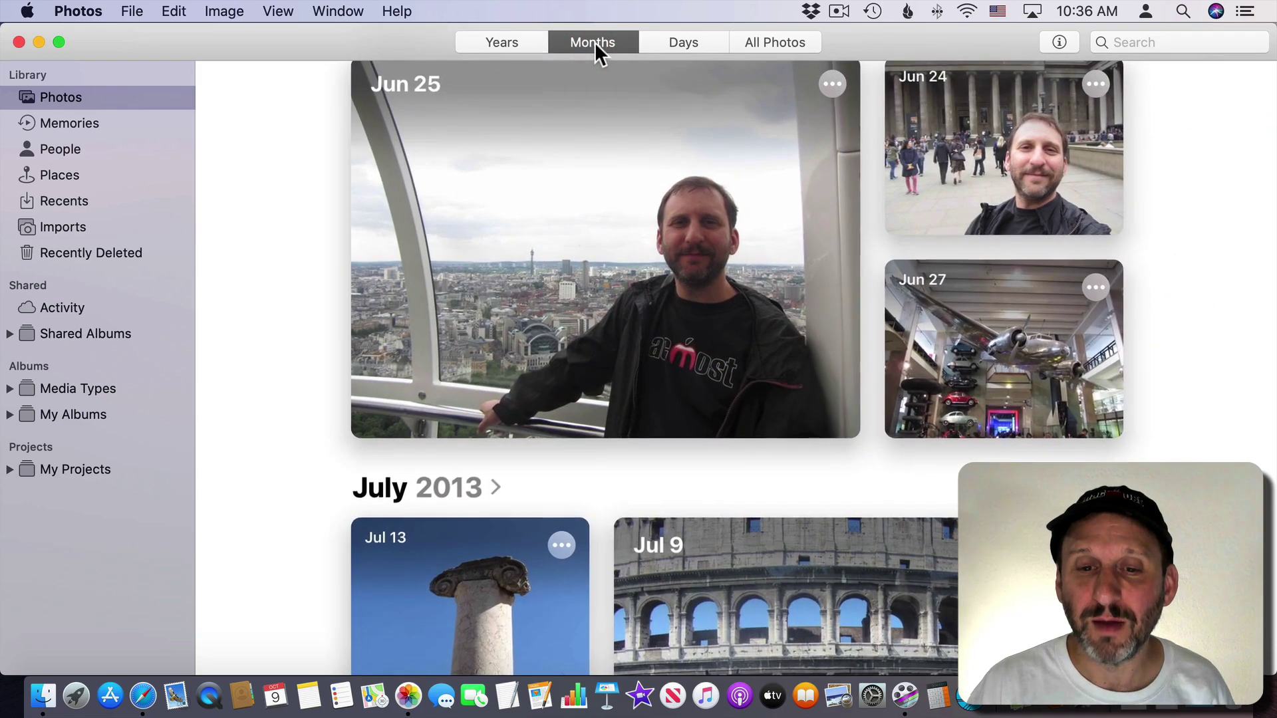
click(679, 43)
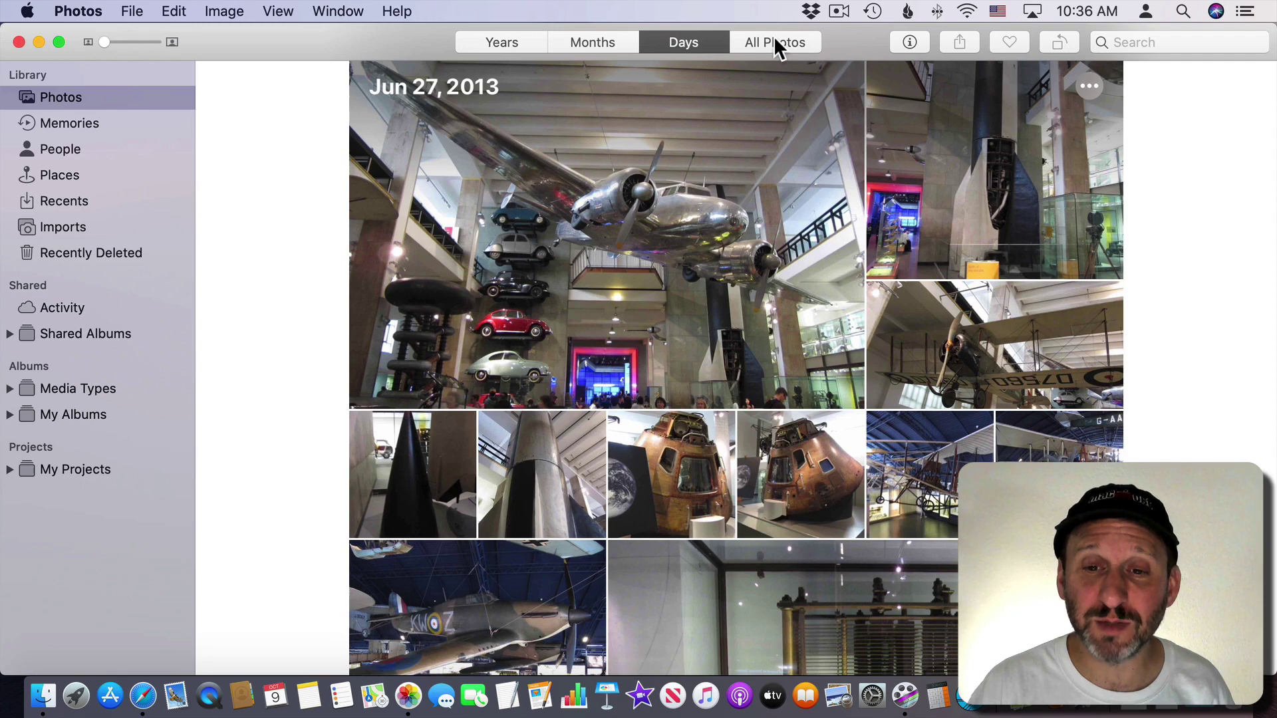
Step: Show the whole library in All Photos and scroll to the Jun 25 – 26, 2013 photos
click(775, 41)
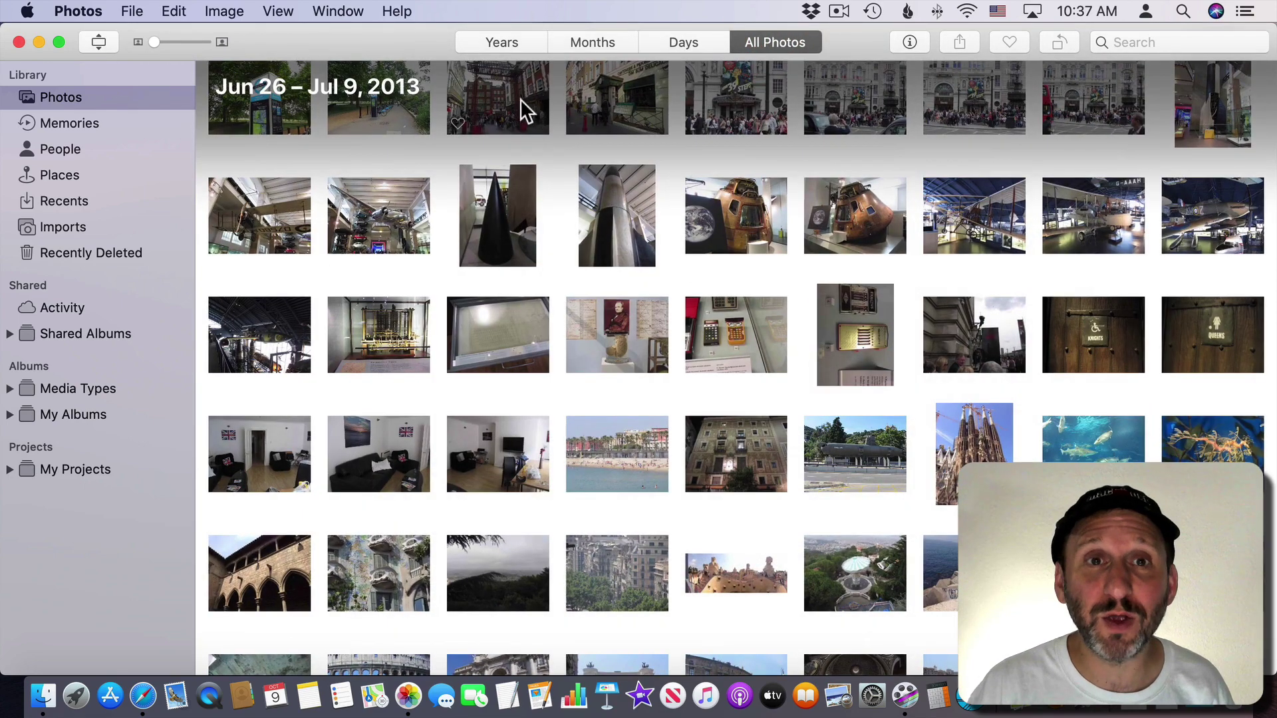
scroll(541, 303, up, 10)
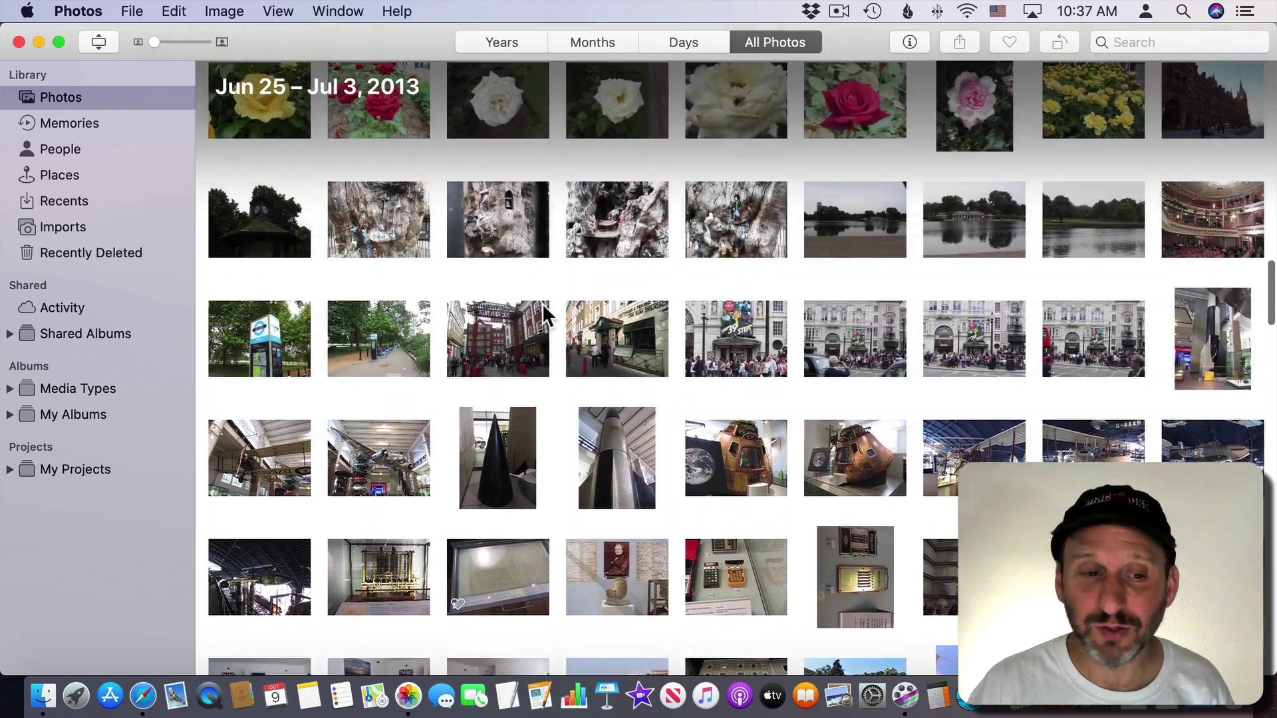
scroll(542, 303, up, 10)
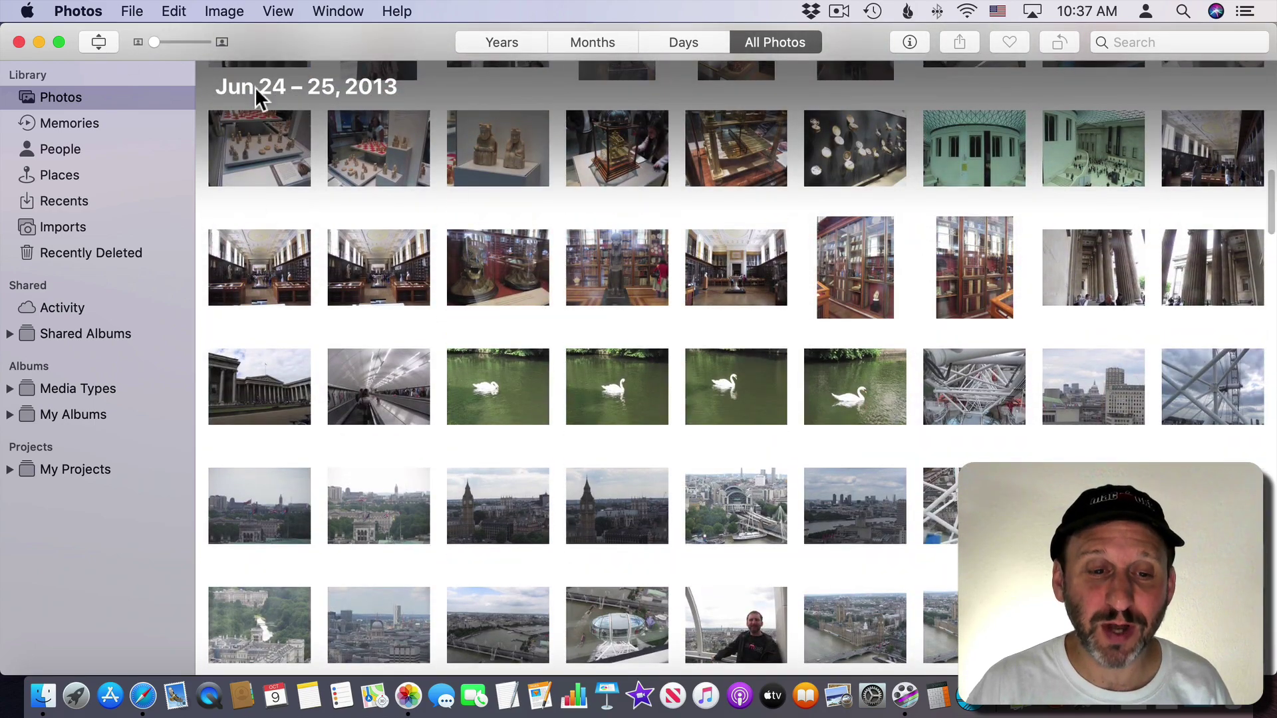
mouse_move(175, 67)
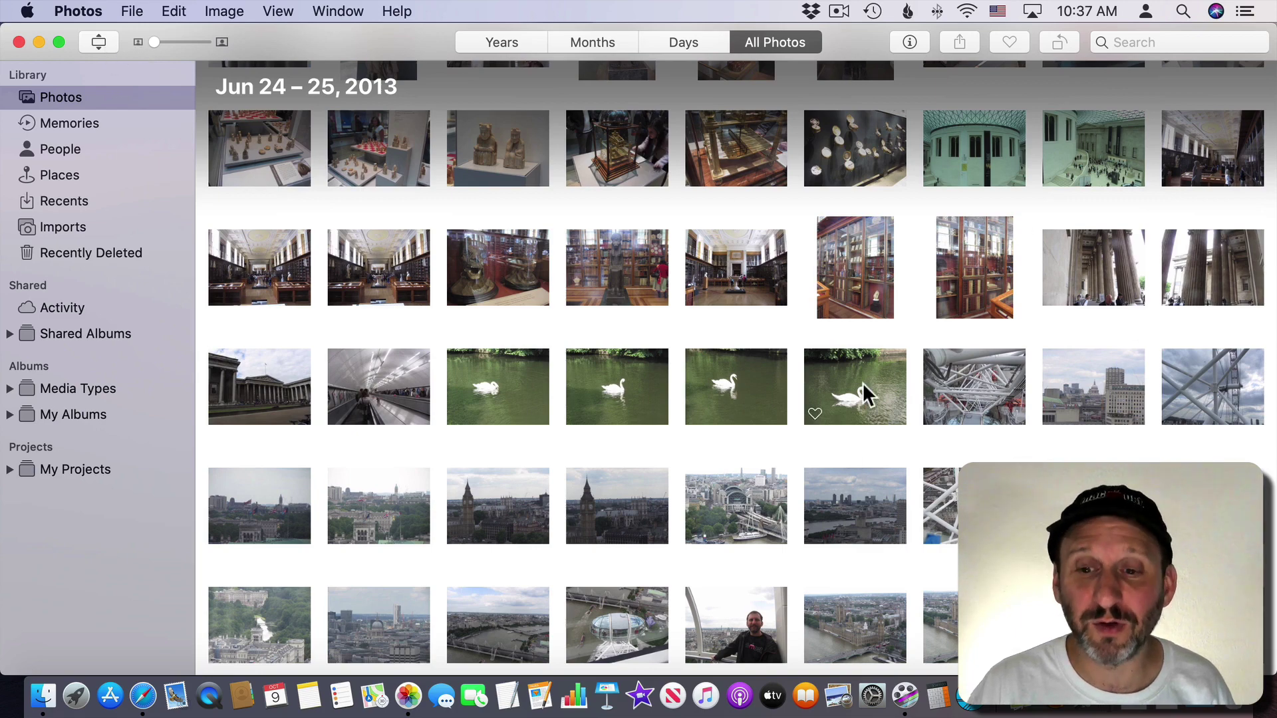
scroll(890, 279, up, 2)
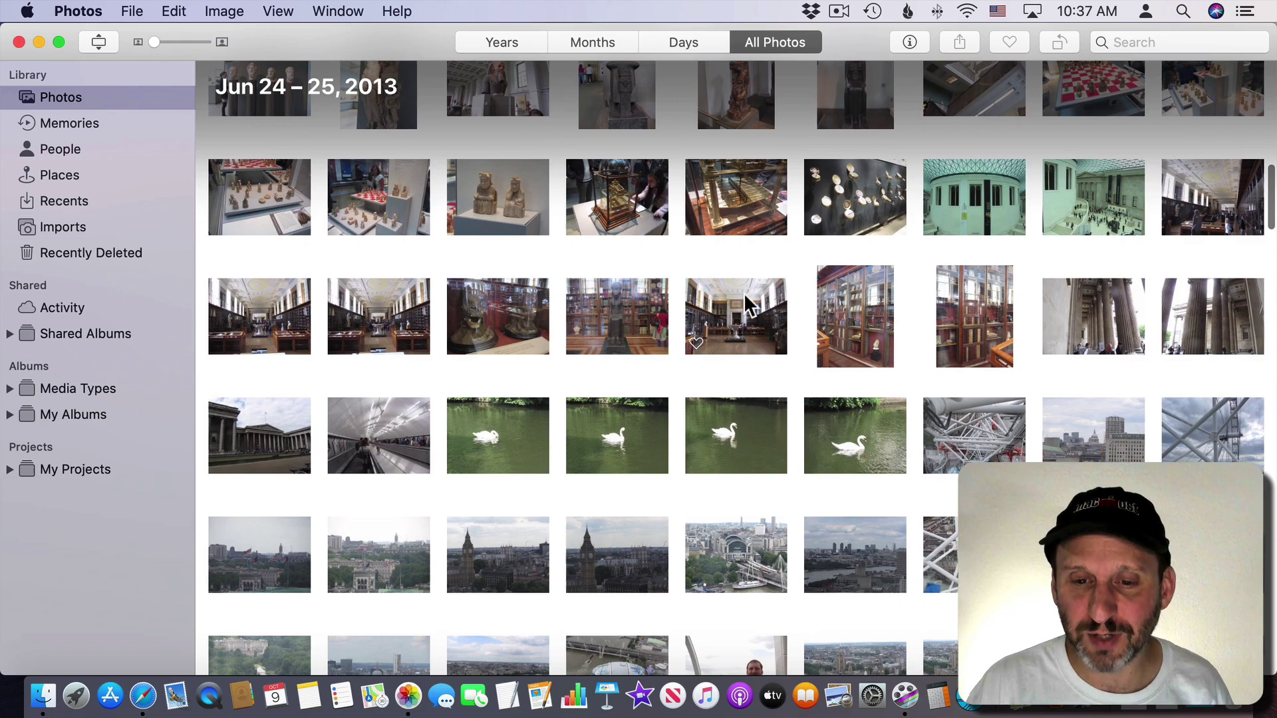
mouse_move(749, 225)
scroll(558, 362, down, 10)
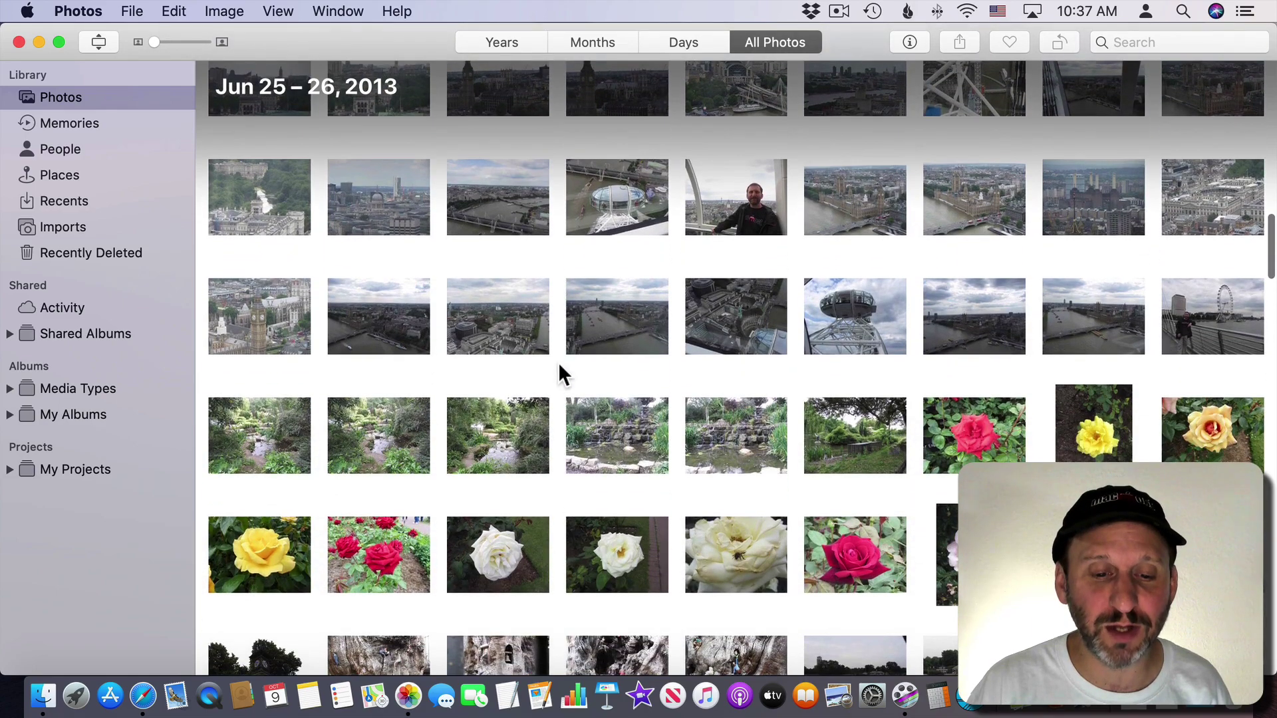
Step: Switch the All Photos grid to square thumbnails and scroll from 2011 to July 2013
click(99, 41)
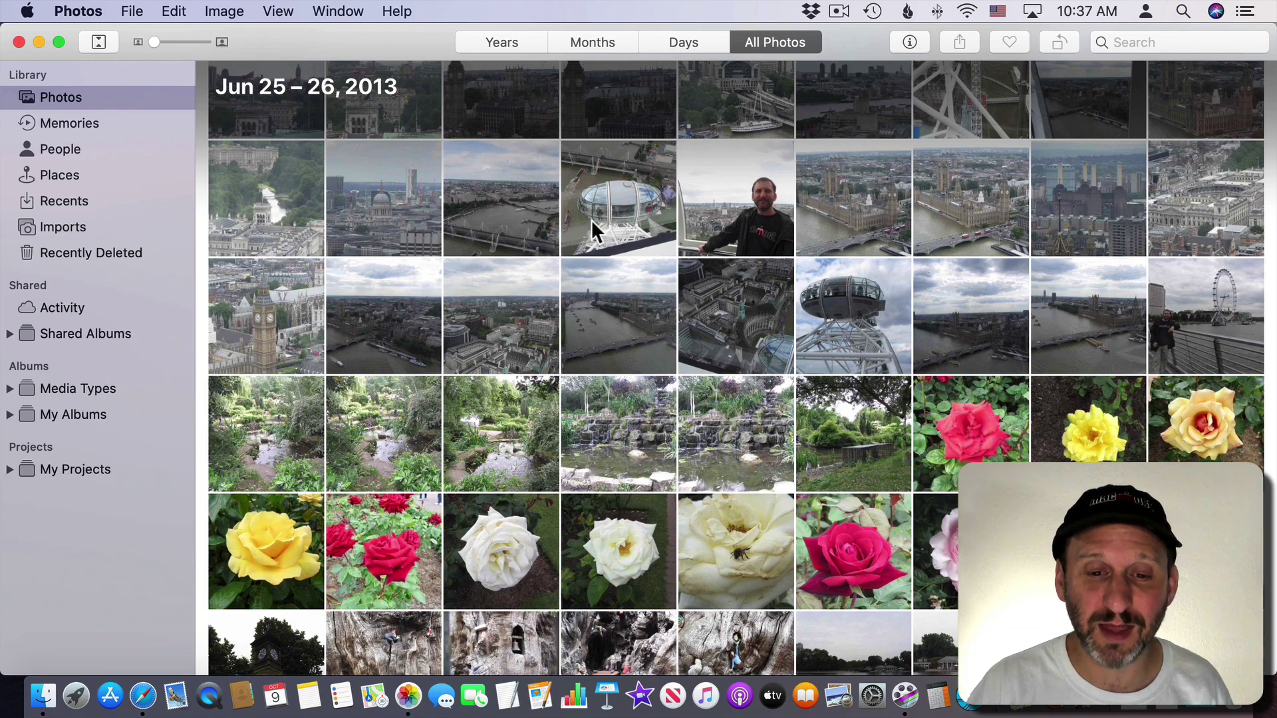
scroll(658, 244, up, 10)
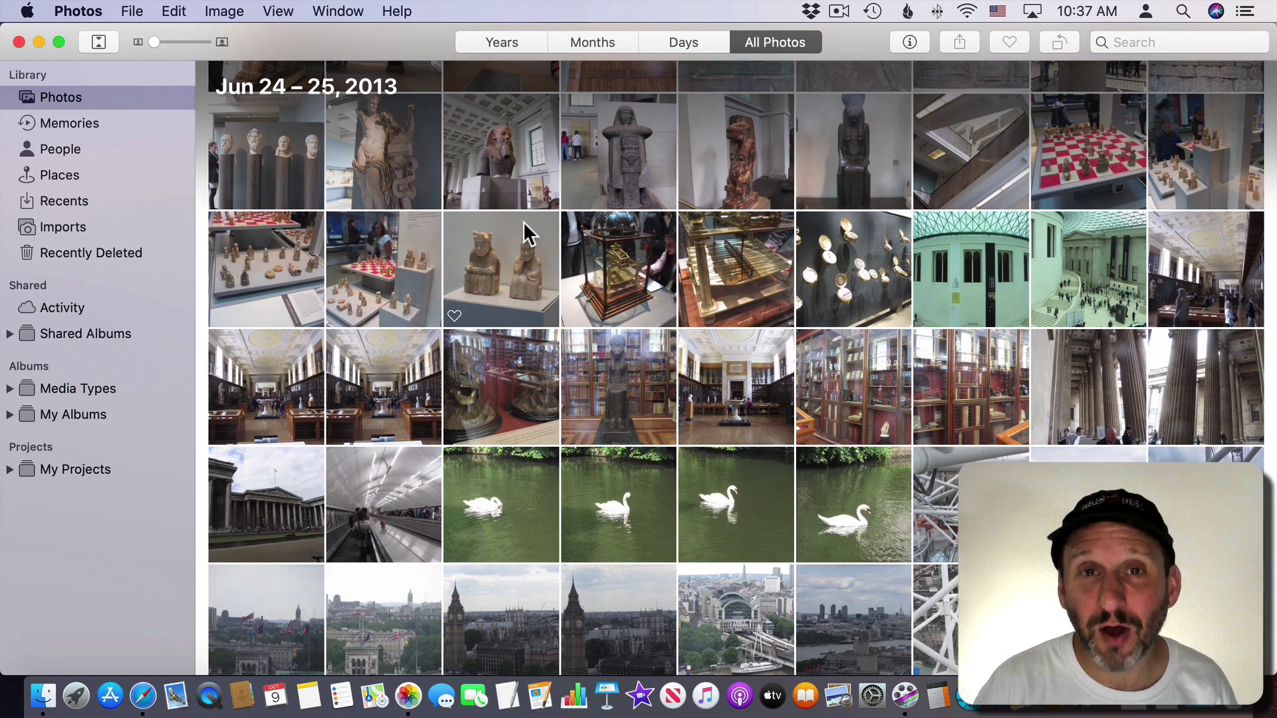
scroll(655, 252, up, 15)
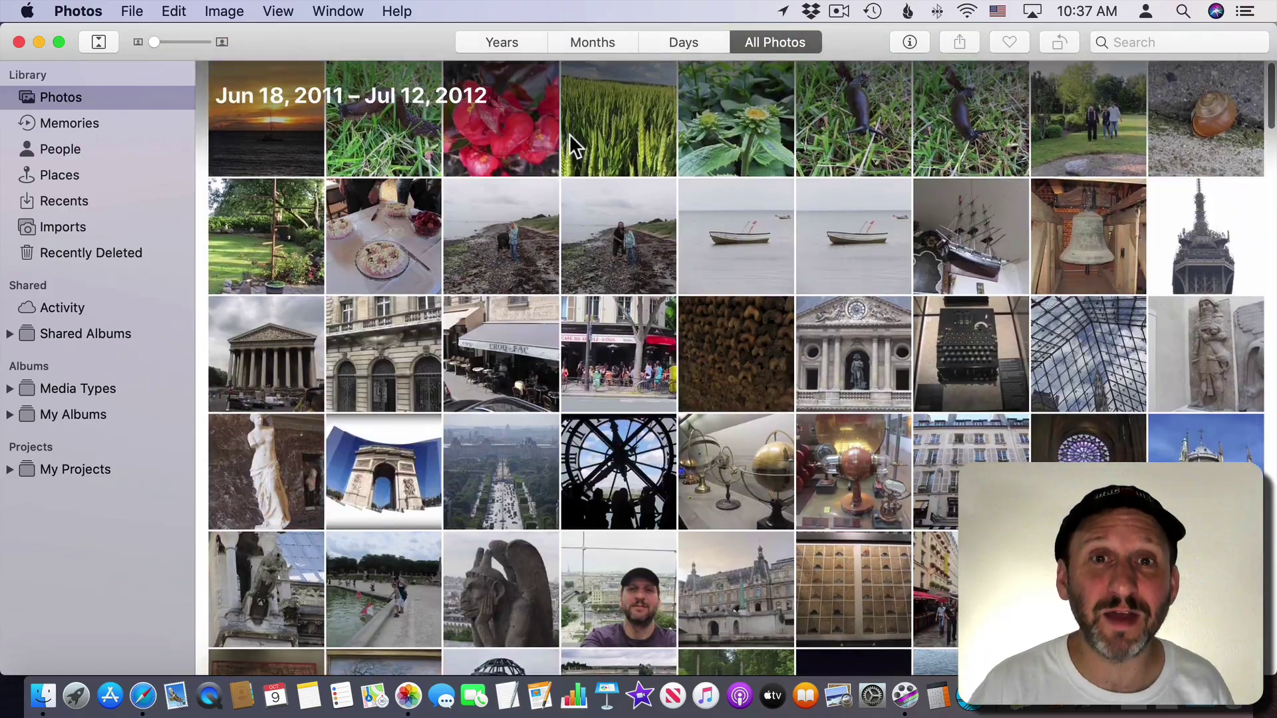
scroll(835, 575, down, 15)
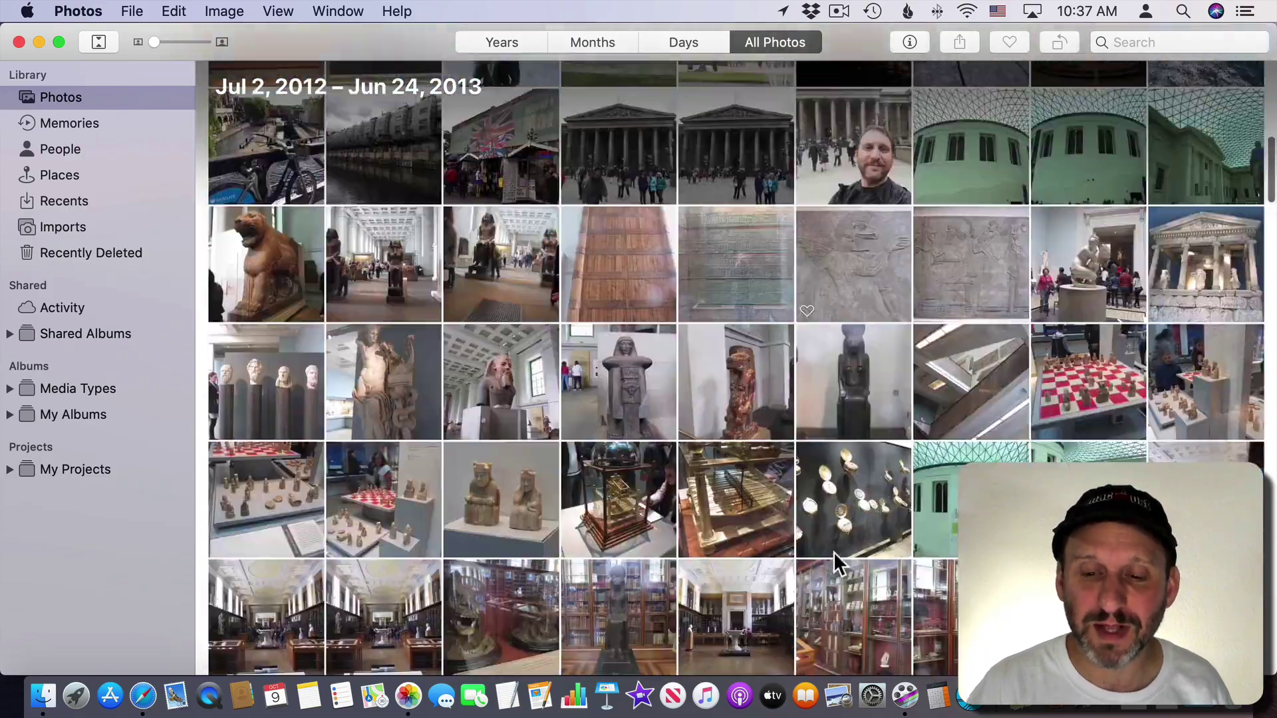
scroll(834, 554, down, 10)
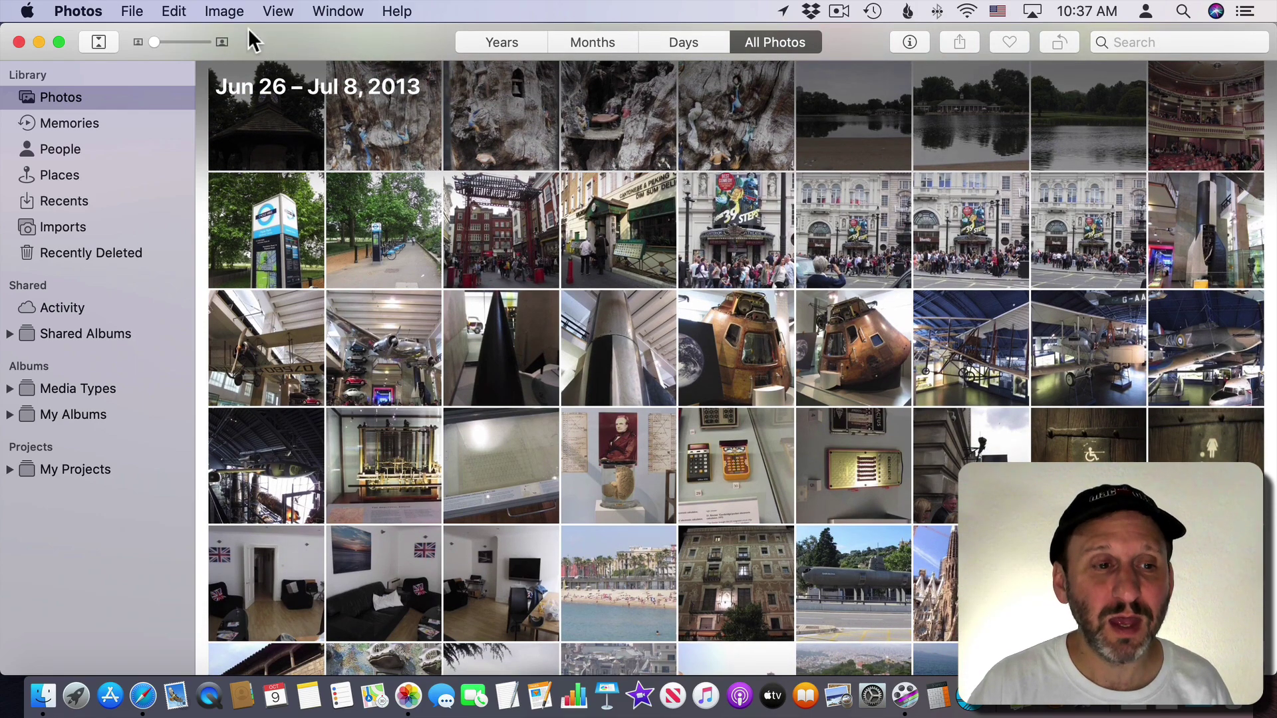
Step: Enlarge the square thumbnails with the toolbar size slider
mouse_move(157, 44)
mouse_down()
mouse_move(222, 42)
mouse_move(139, 50)
mouse_move(153, 41)
mouse_up()
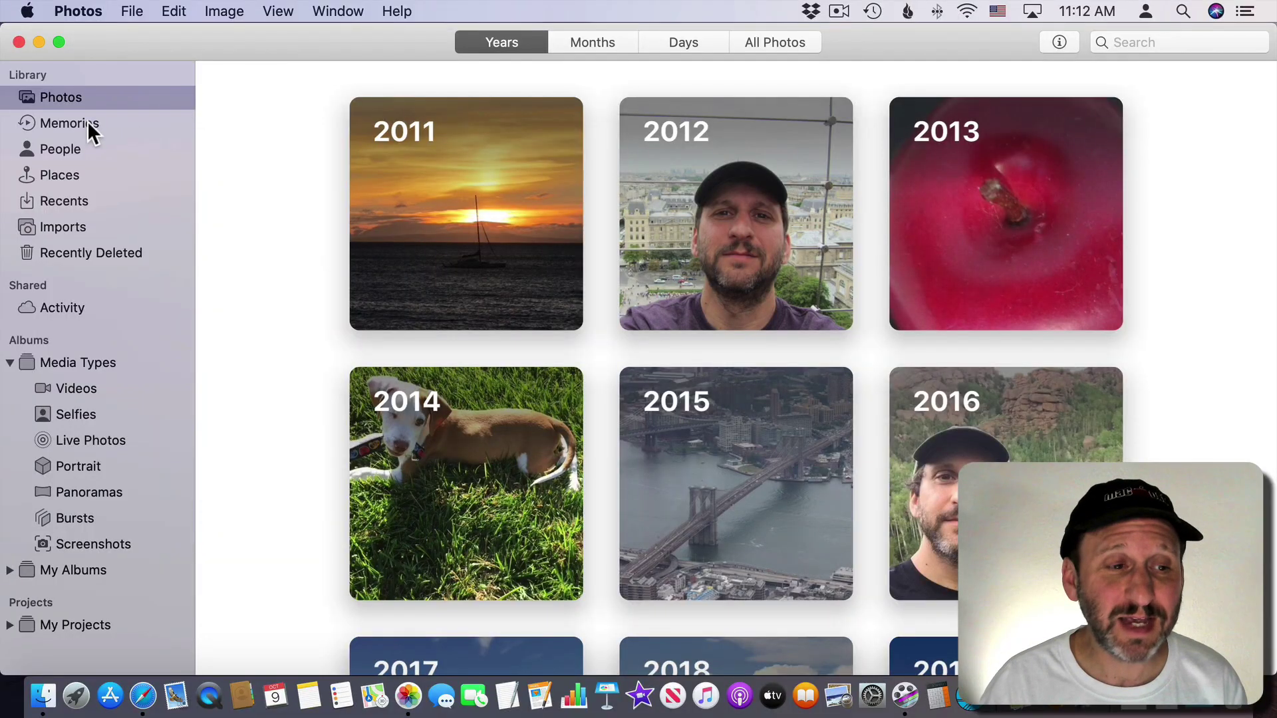
Step: Play the Cairngorms memory movie, pause it at 00:04, and keep its Medium length
click(89, 125)
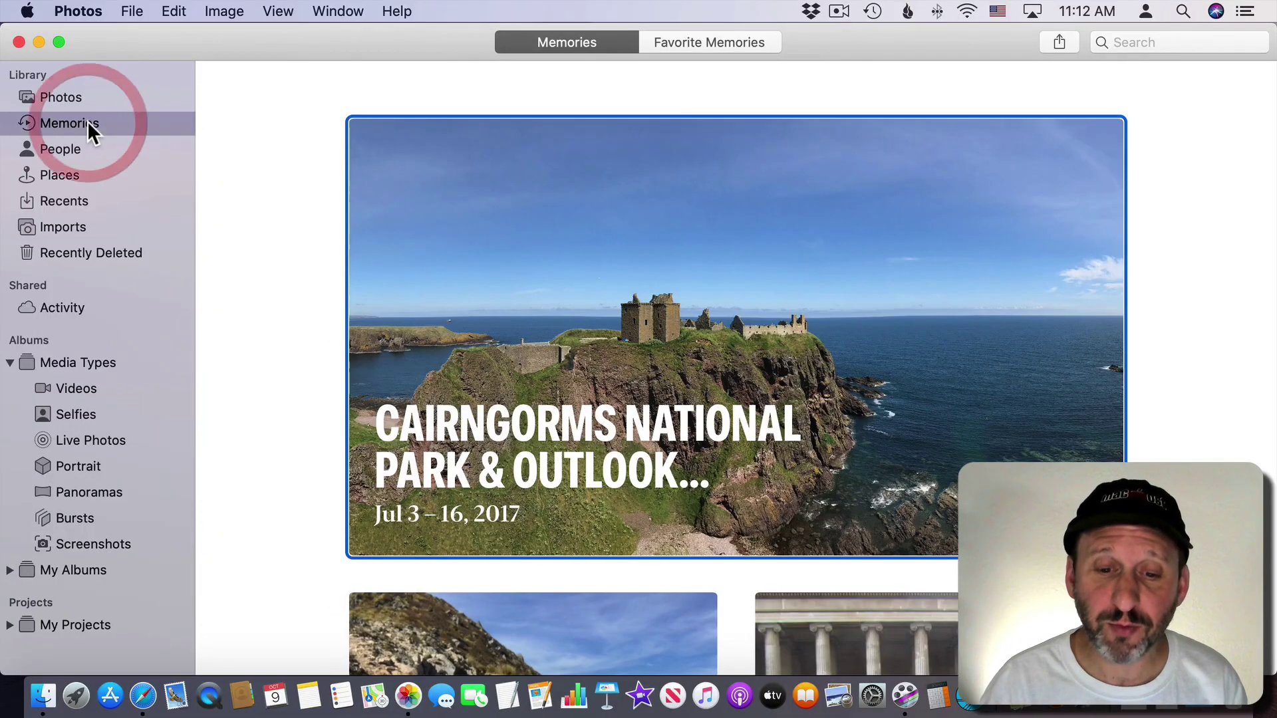
click(787, 385)
click(1086, 508)
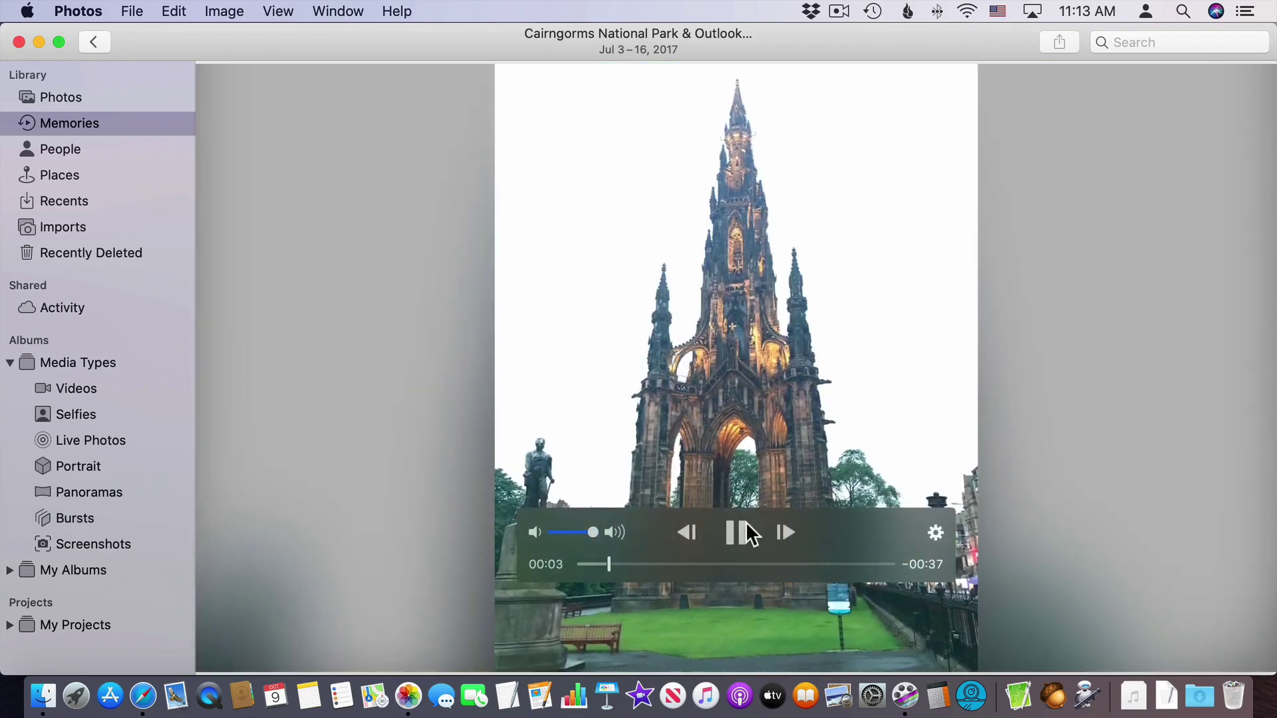
click(738, 530)
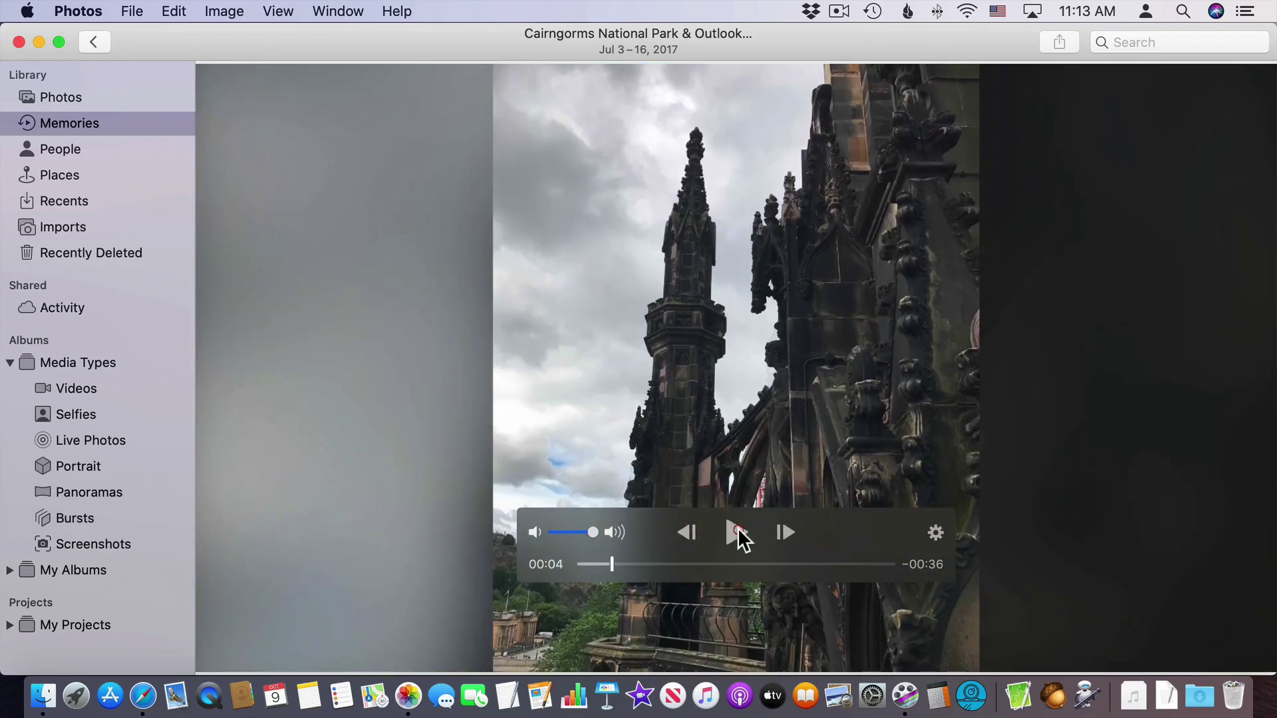
click(934, 532)
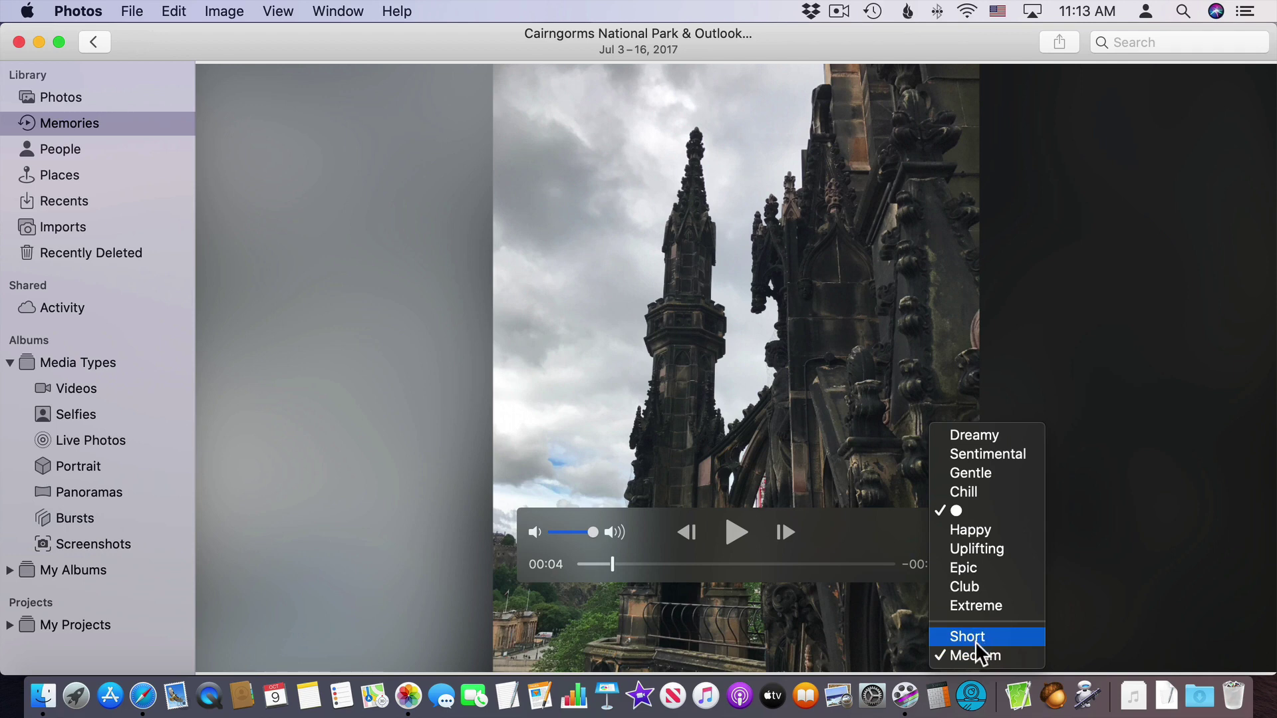
click(1022, 355)
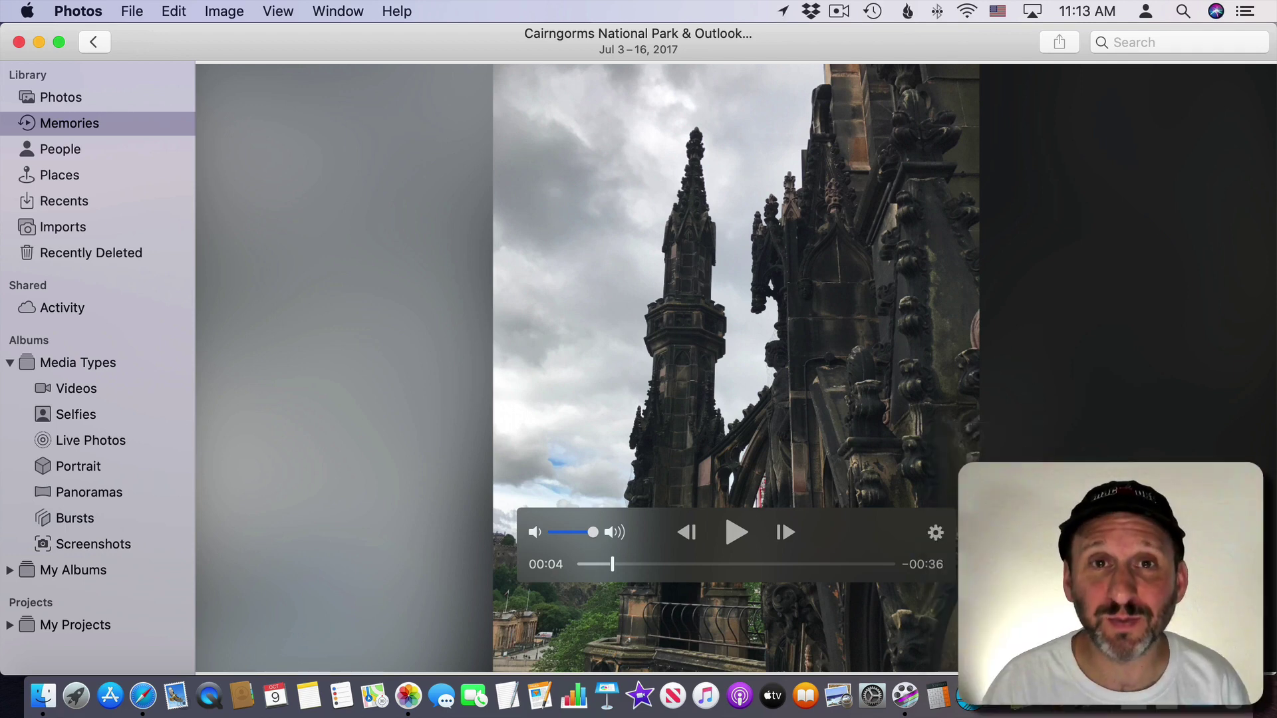